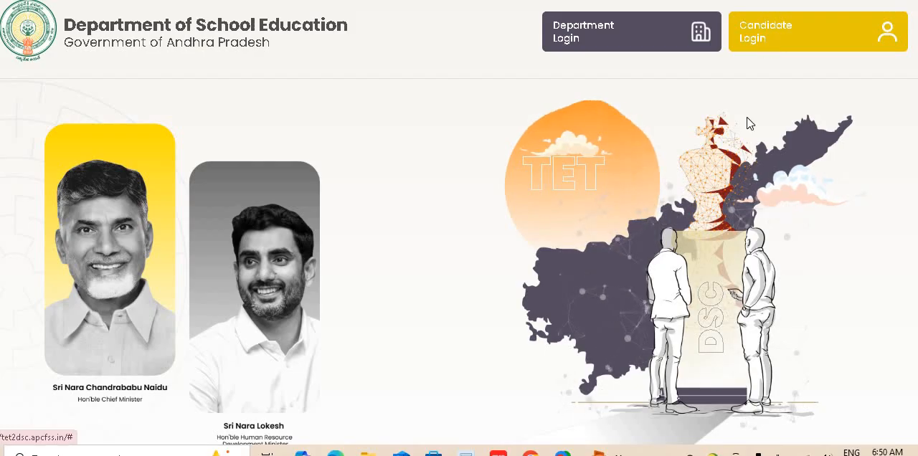
Step: Open the candidate login, start a new registration and go to its Aadhaar number and captcha fields
left_click(761, 27)
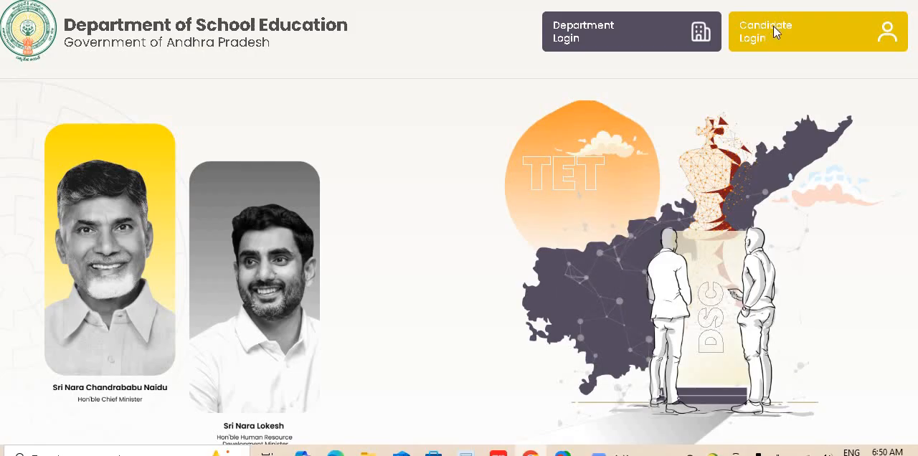
left_click(887, 35)
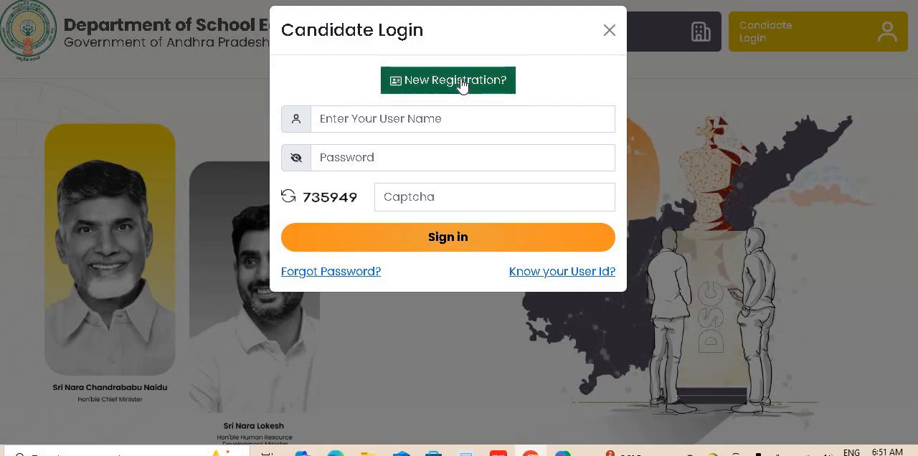
left_click(462, 83)
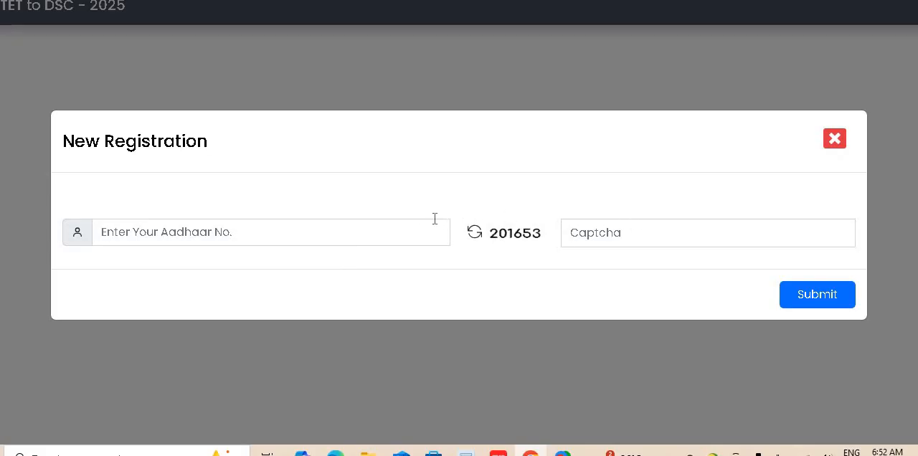
left_click(393, 232)
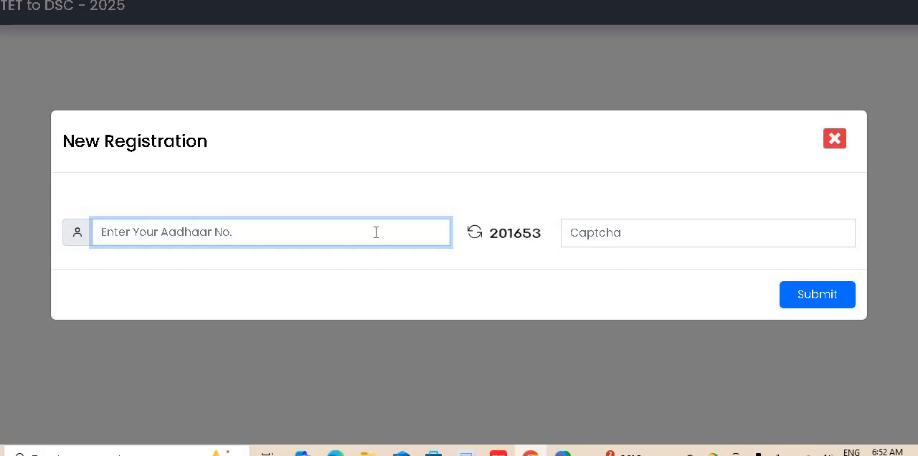
left_click(593, 233)
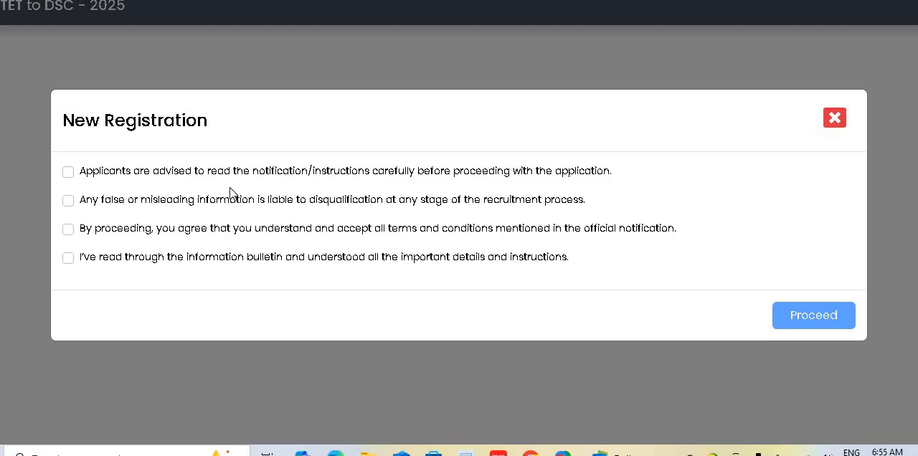
Step: Accept all four declarations in the New Registration dialog and proceed to the registration form
left_click(68, 175)
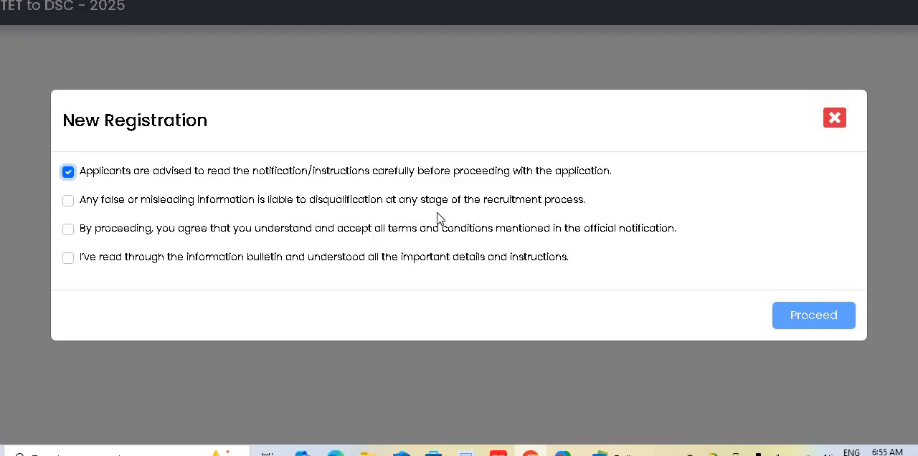
left_click(68, 203)
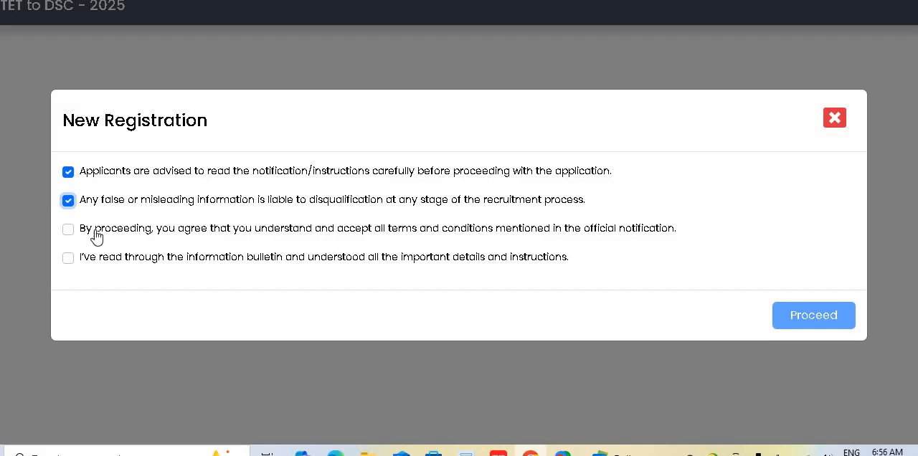
left_click(68, 230)
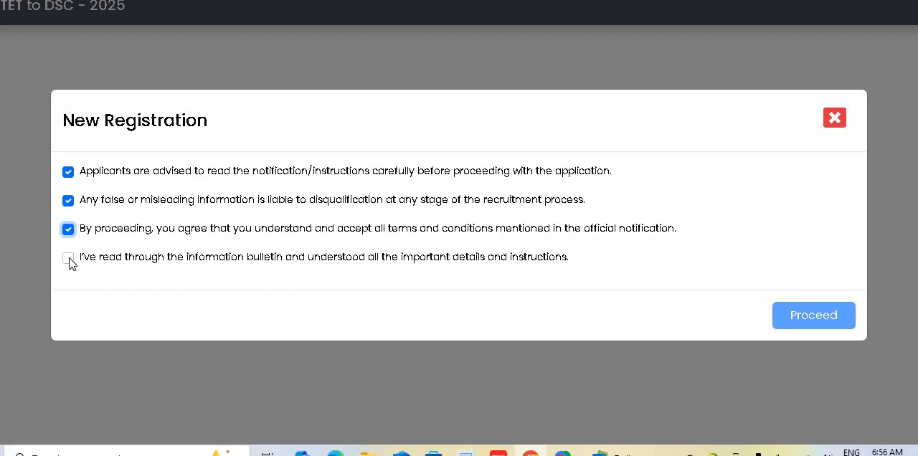
left_click(69, 260)
left_click(68, 259)
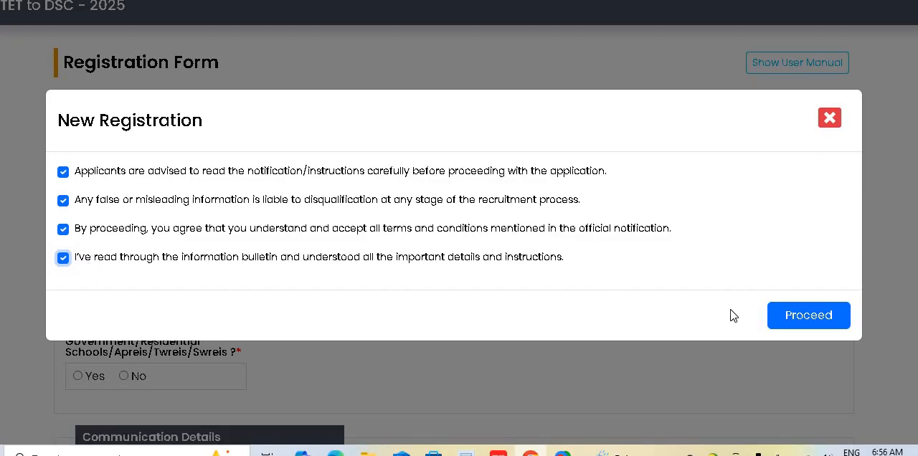
left_click(808, 323)
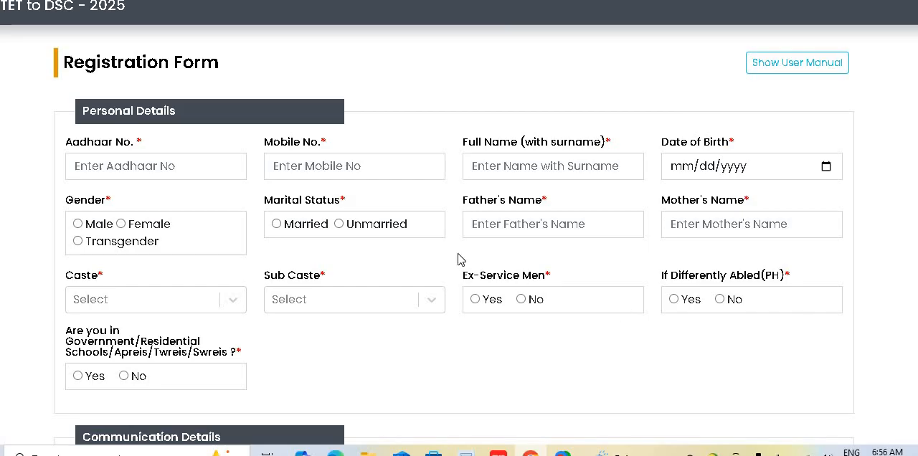
Step: Go through the Aadhaar, mobile number, full name and date of birth fields, including the birth date calendar
left_click(205, 174)
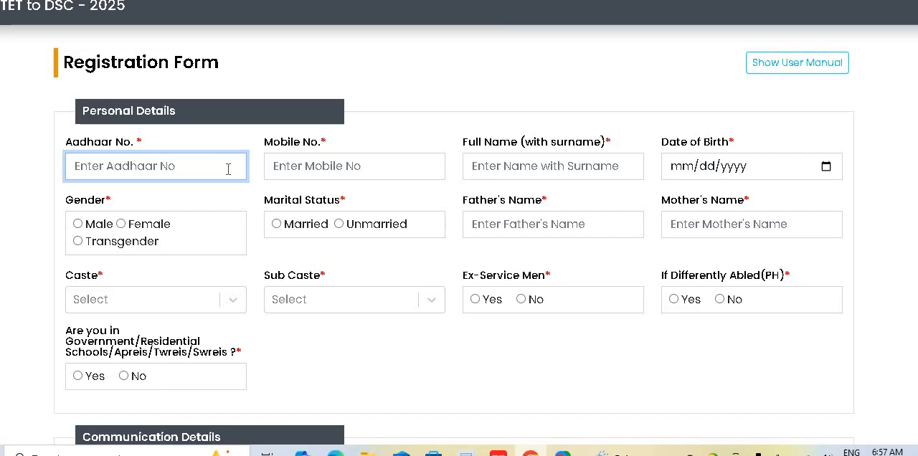
left_click(376, 164)
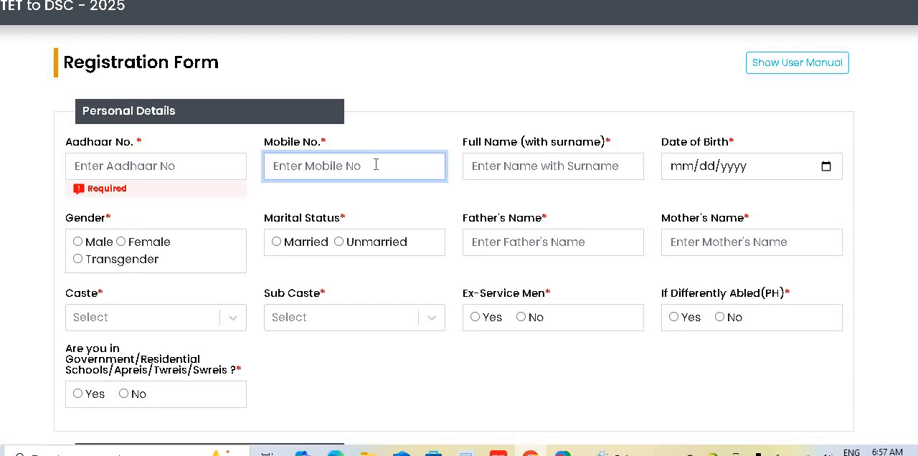
left_click(497, 166)
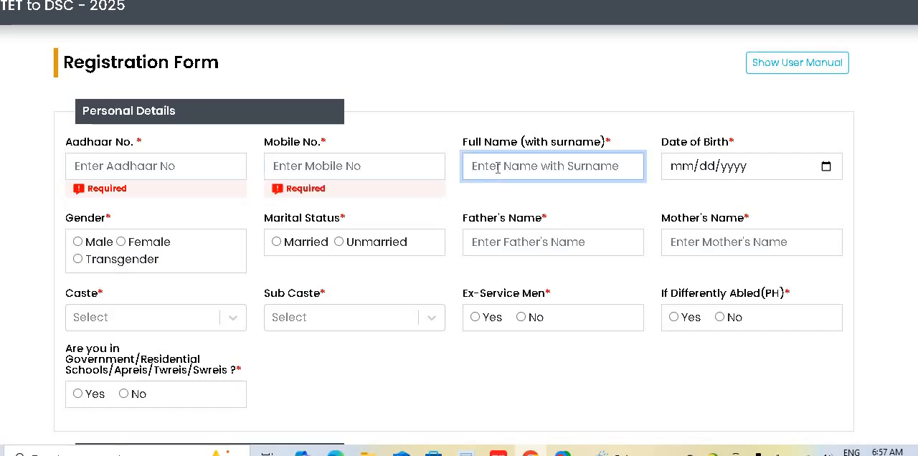
left_click(679, 167)
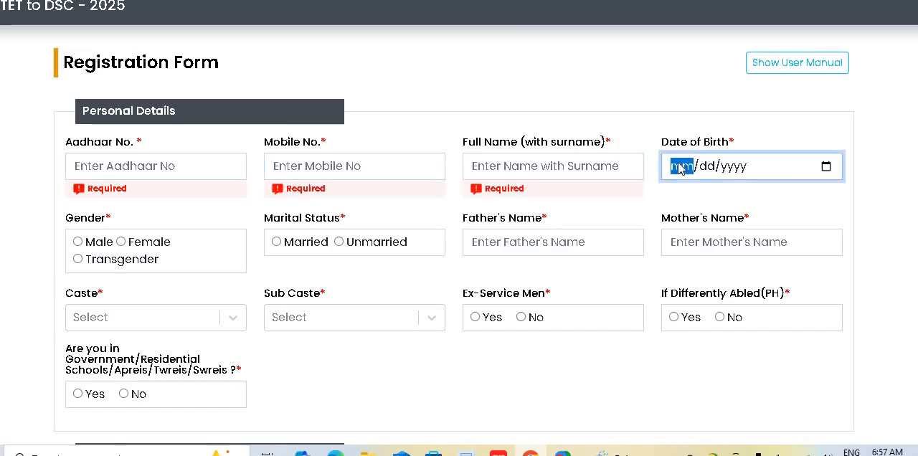
left_click(825, 169)
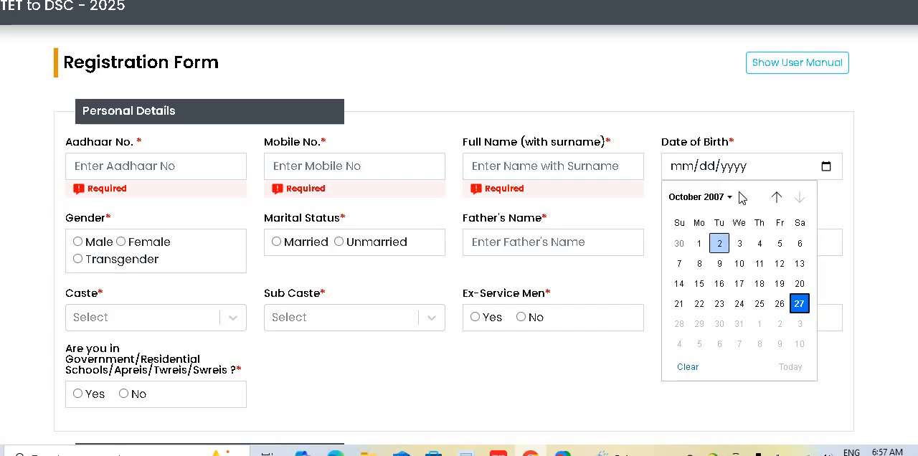
left_click(862, 205)
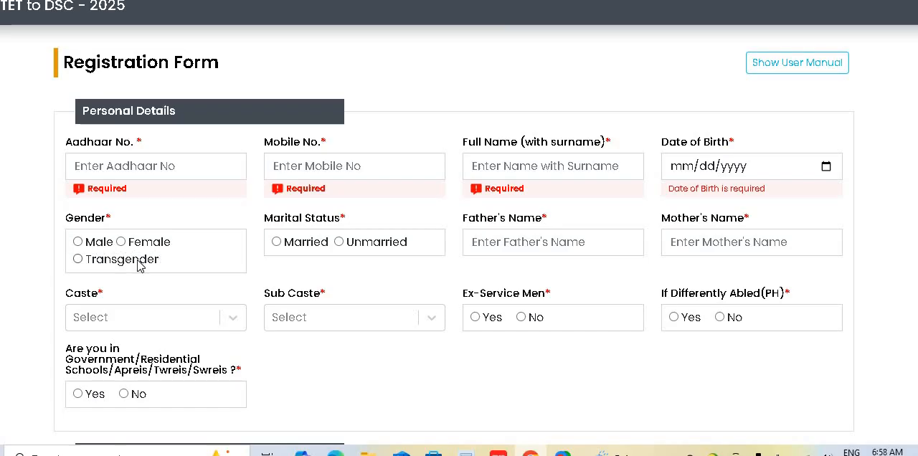
Step: Set the marital status to Unmarried and the caste to OC in the personal details
left_click(277, 242)
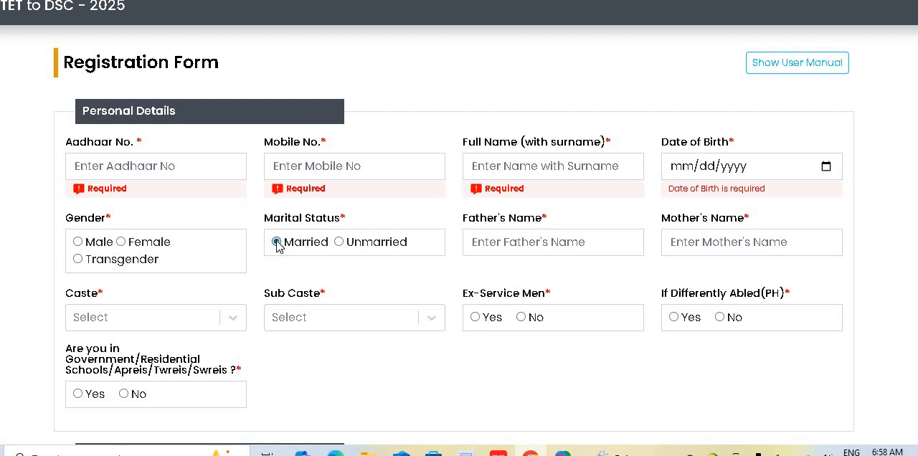
left_click(339, 242)
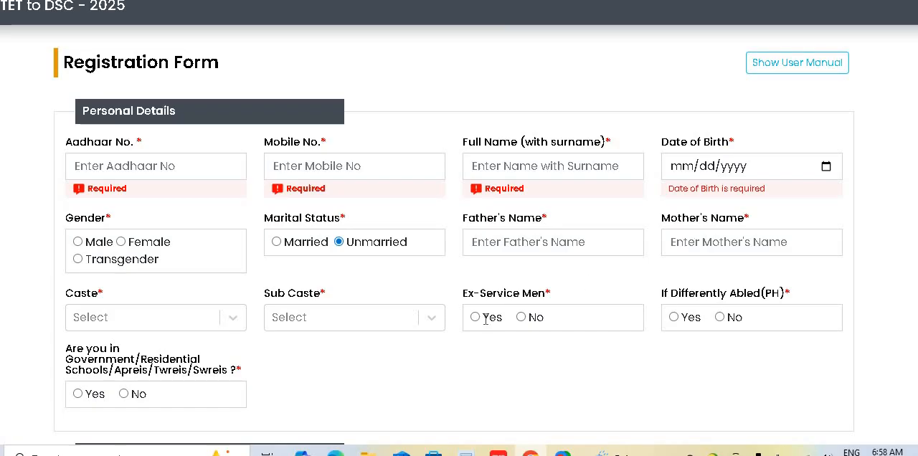
left_click(233, 320)
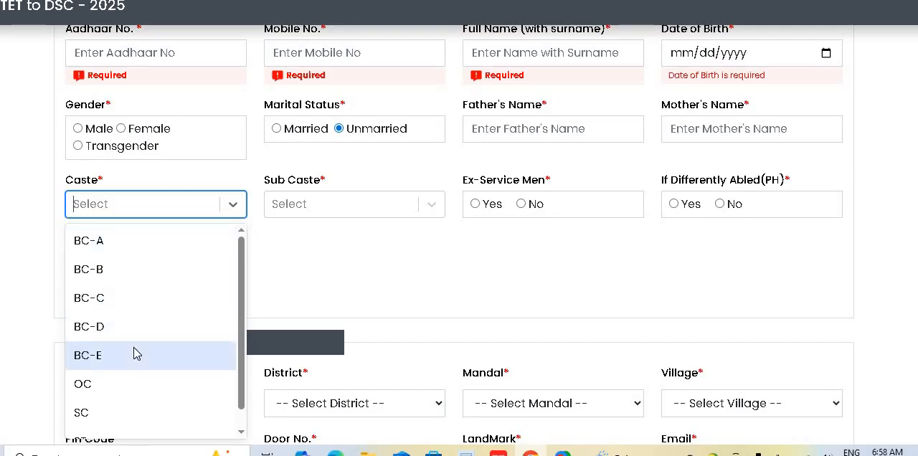
scroll(125, 383, "down", 1)
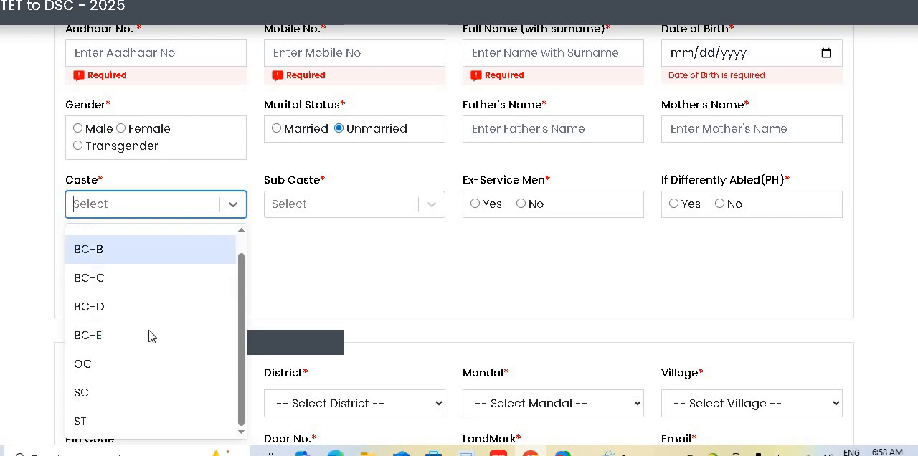
left_click(107, 371)
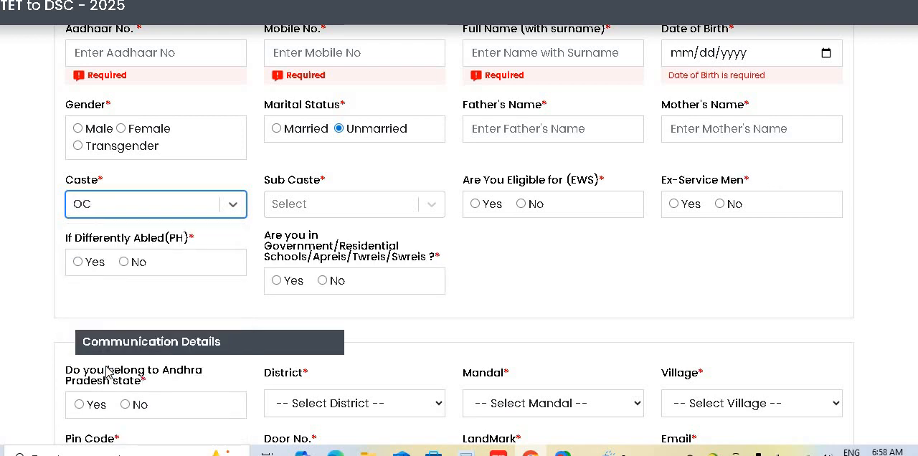
Step: Look through the sub caste options offered for the OC caste without choosing one
left_click(431, 205)
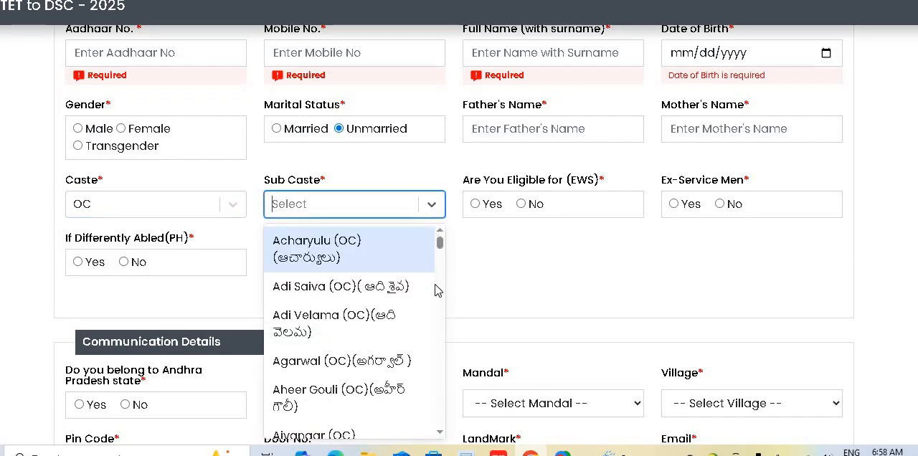
scroll(413, 338, "down", 6)
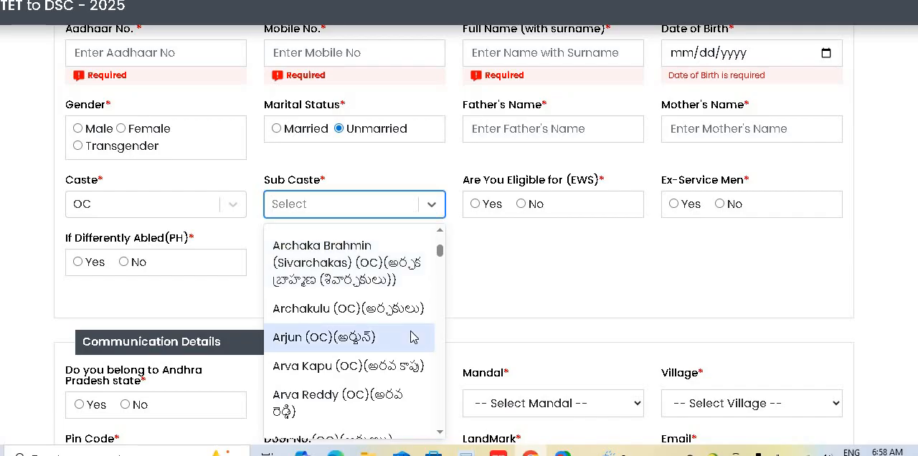
left_click(535, 281)
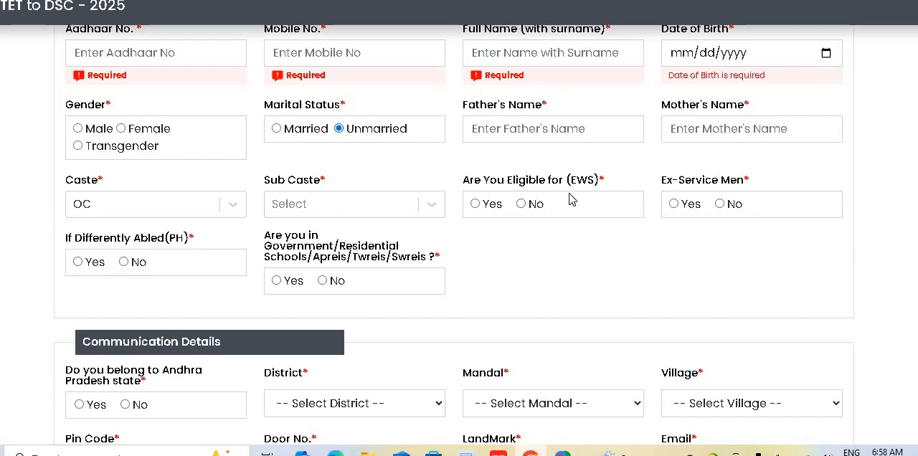
Step: Answer No to both EWS eligibility and the differently abled (PH) question
left_click(475, 204)
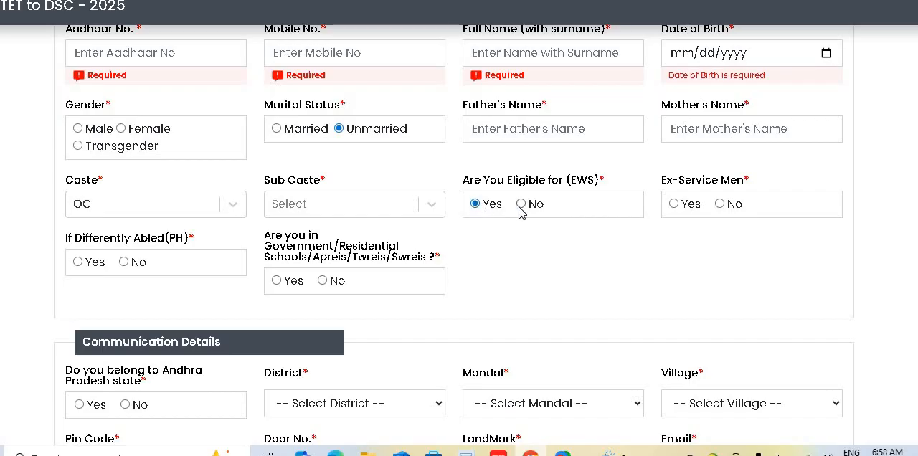
left_click(521, 205)
left_click(79, 262)
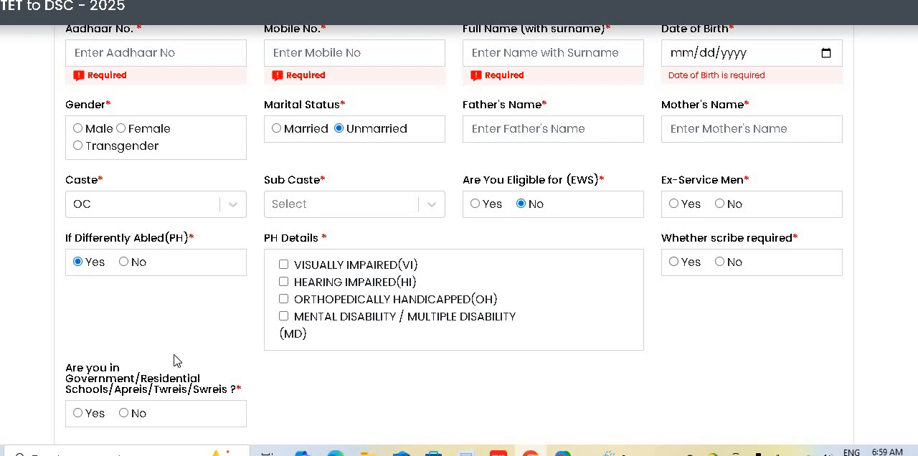
left_click(124, 262)
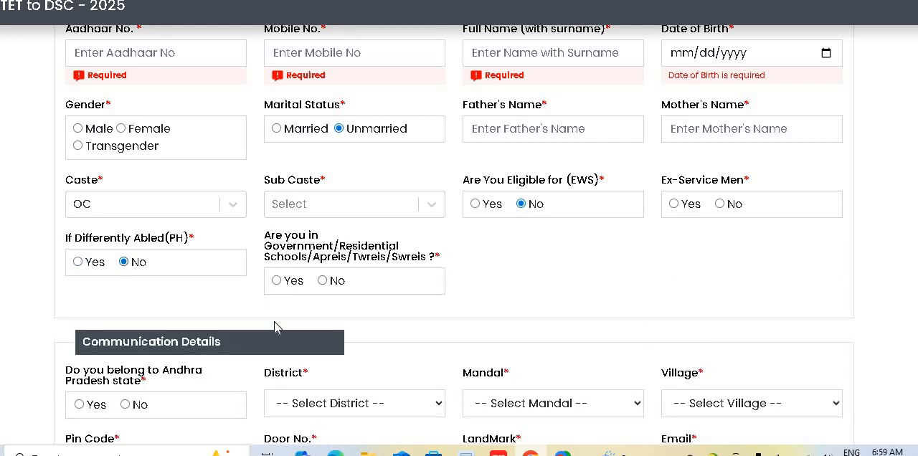
Step: Answer Yes to the Government/Residential Schools question and view the available Management options
scroll(274, 328, "down", 3)
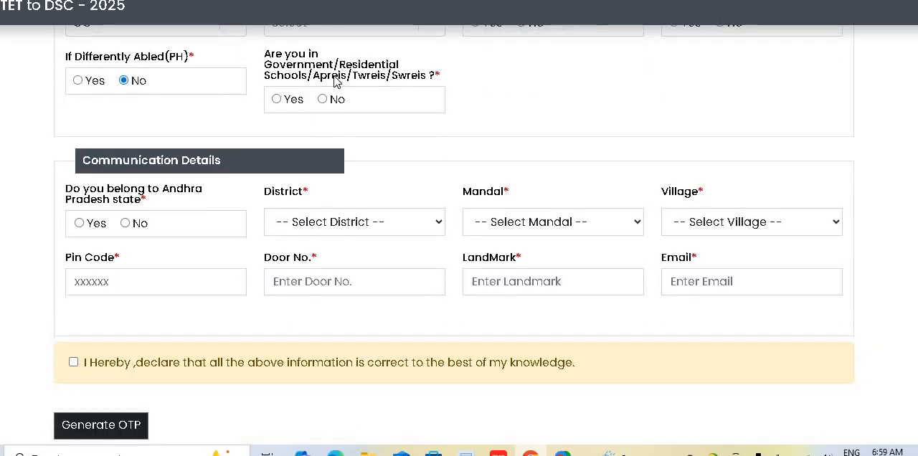
scroll(310, 208, "up", 3)
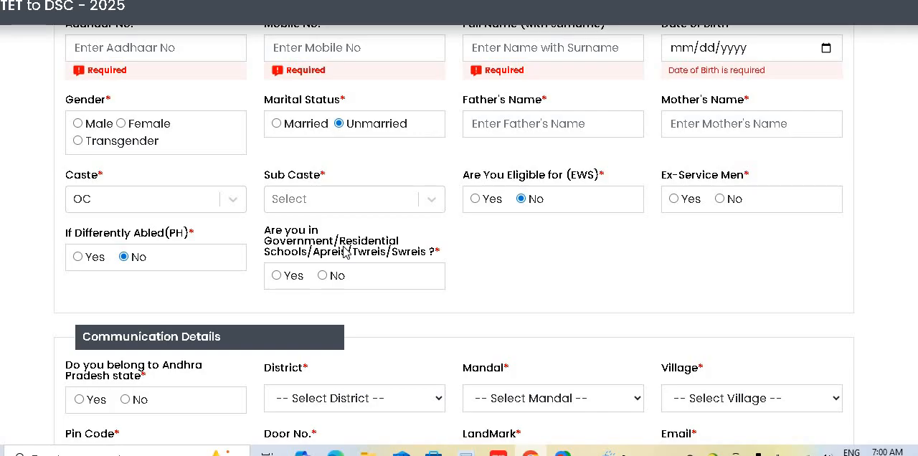
left_click(277, 276)
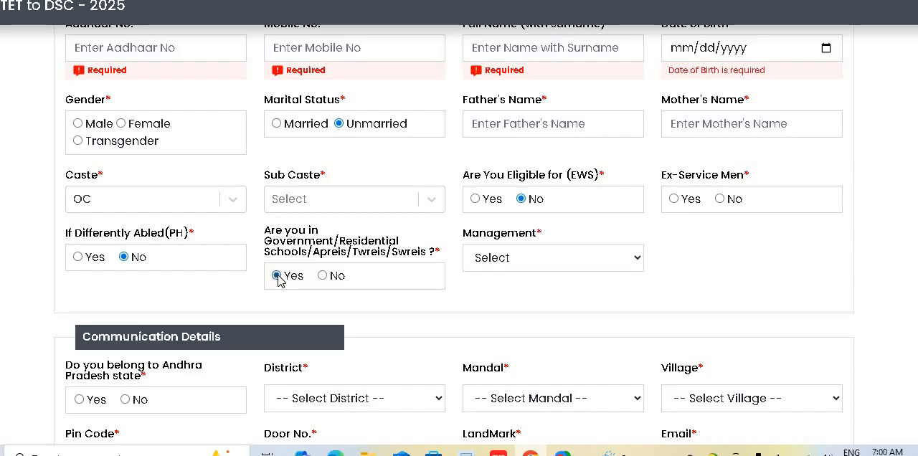
left_click(322, 277)
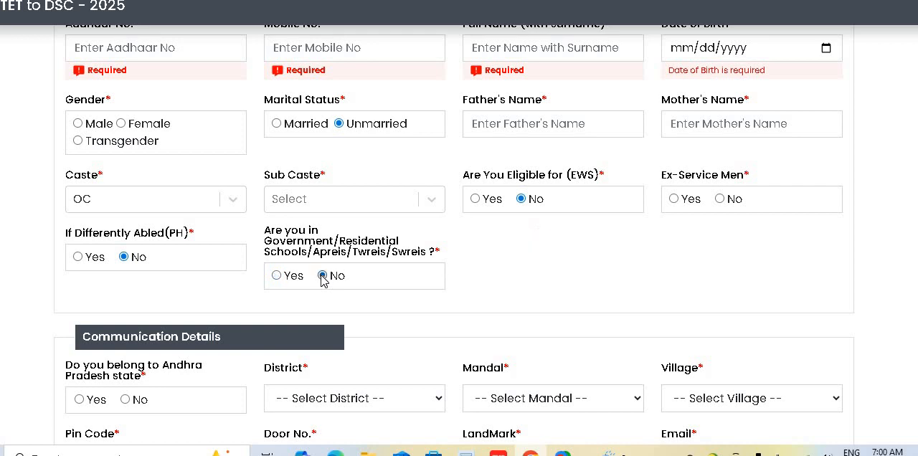
left_click(277, 276)
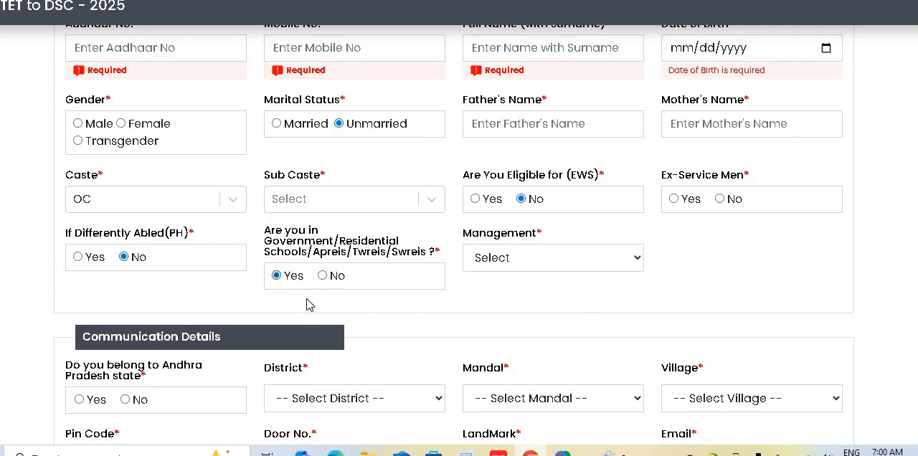
left_click(637, 260)
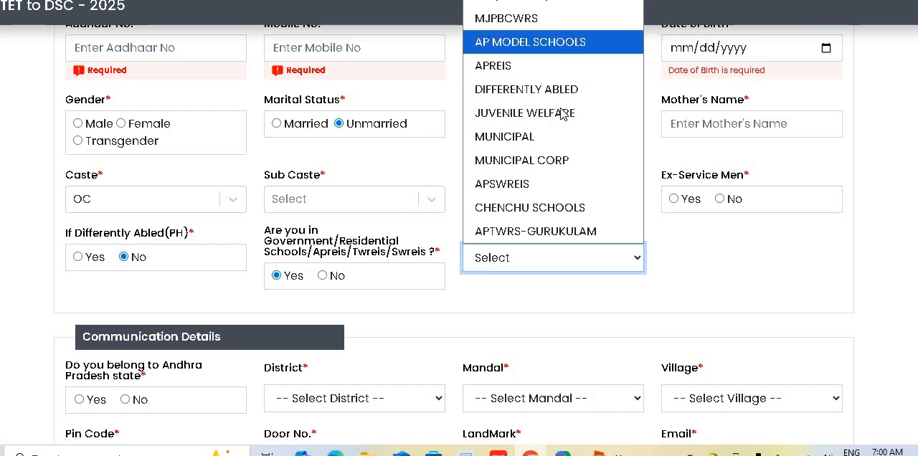
left_click(683, 279)
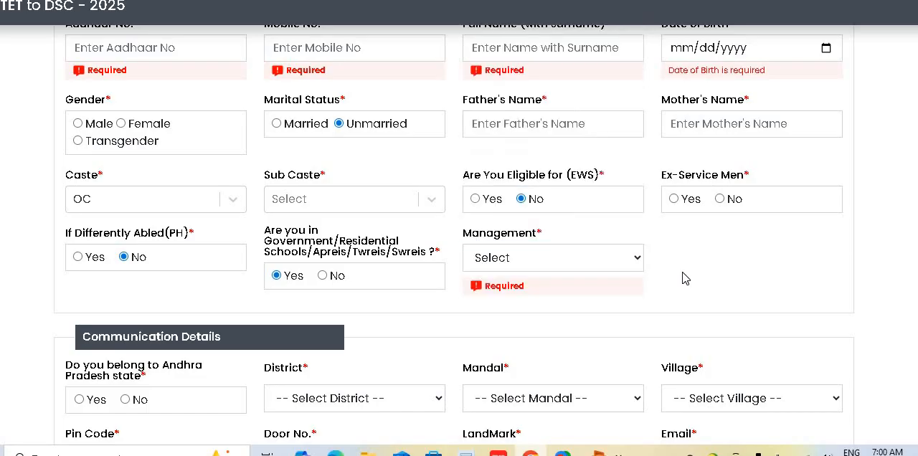
Step: Answer Yes to belonging to Andhra Pradesh state and set the district to Nellore in the communication details
scroll(683, 278, "down", 3)
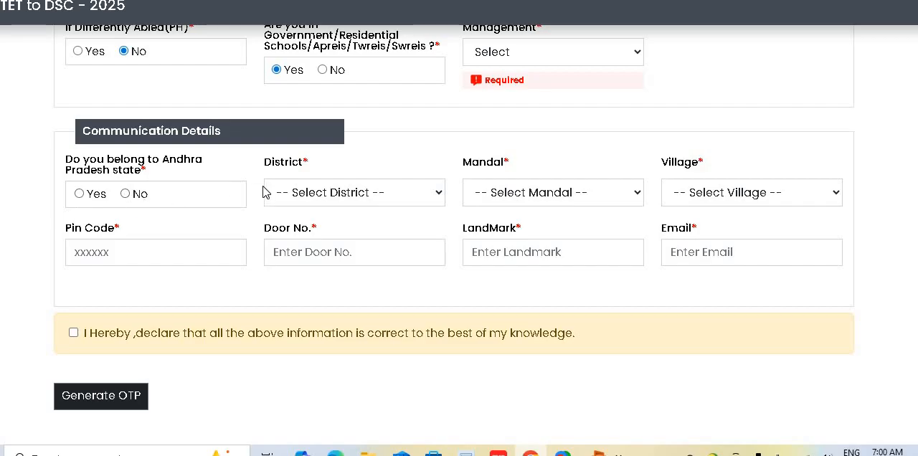
left_click(79, 195)
left_click(440, 197)
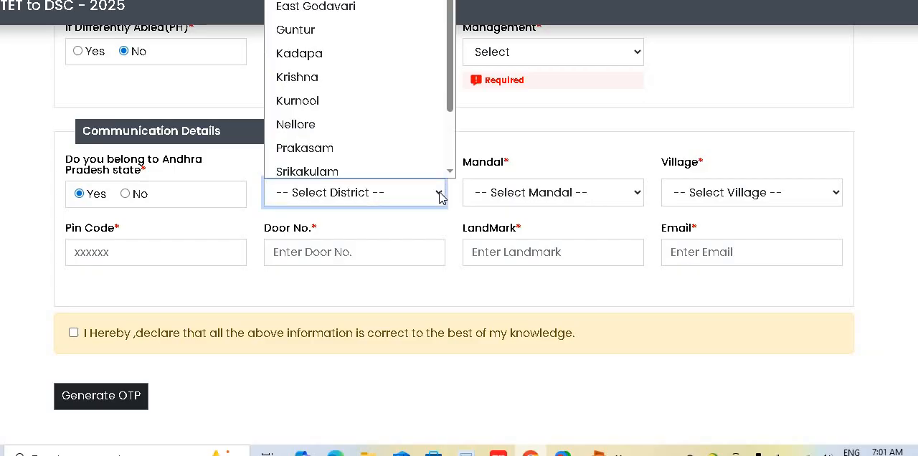
left_click(378, 121)
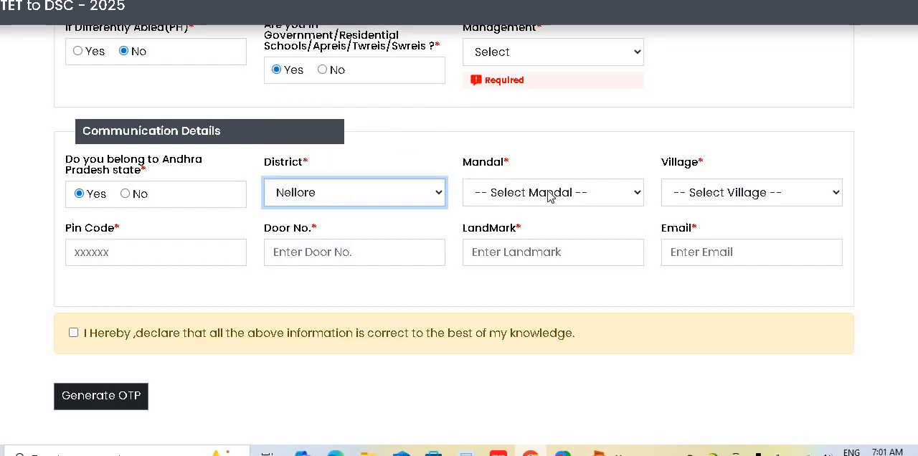
left_click(636, 195)
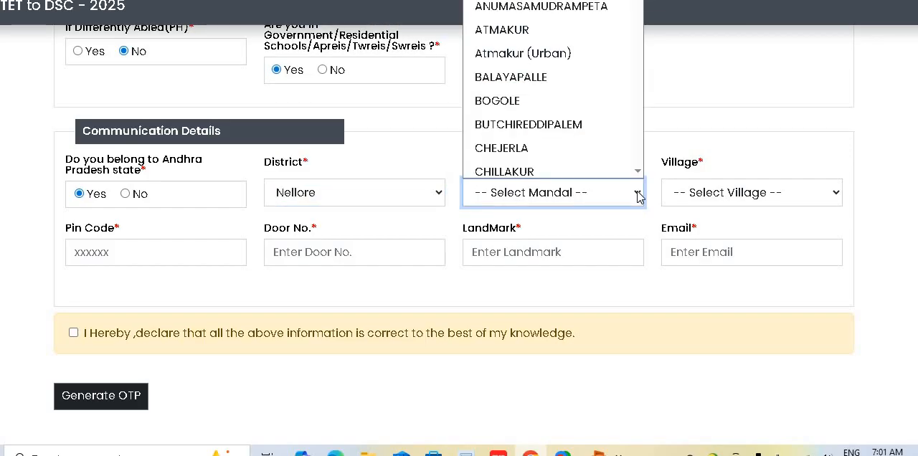
scroll(584, 101, "down", 8)
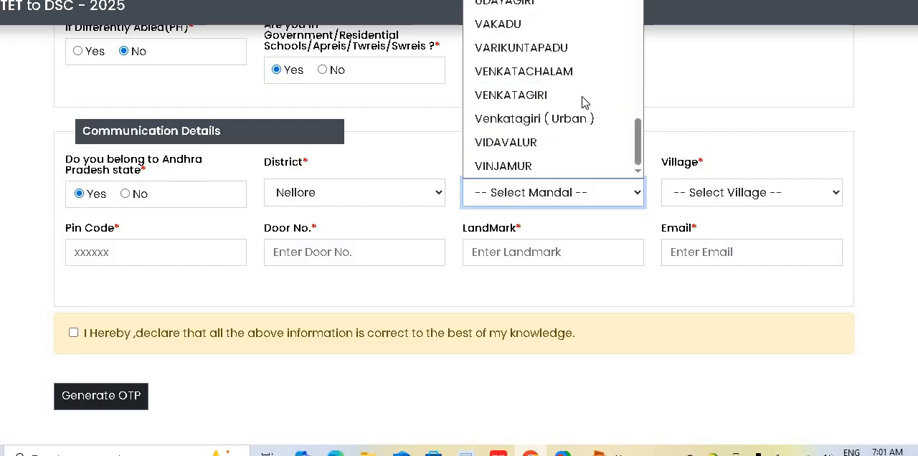
scroll(584, 102, "up", 5)
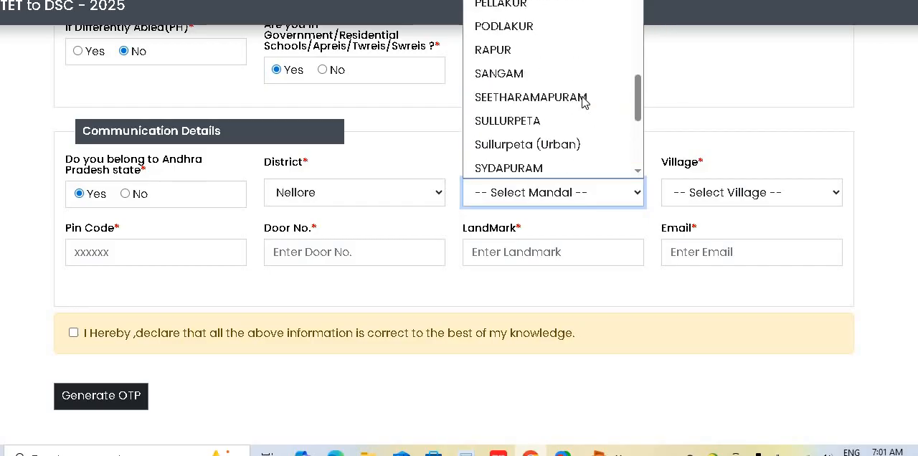
scroll(584, 102, "up", 2)
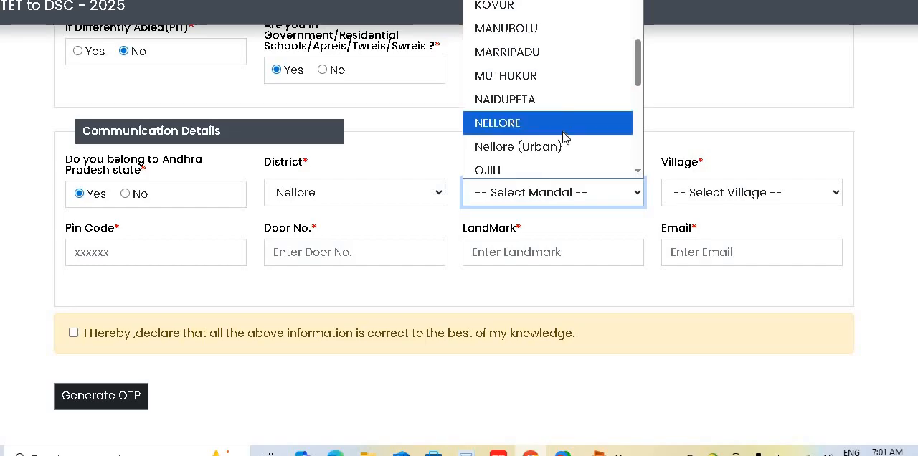
scroll(561, 134, "down", 3)
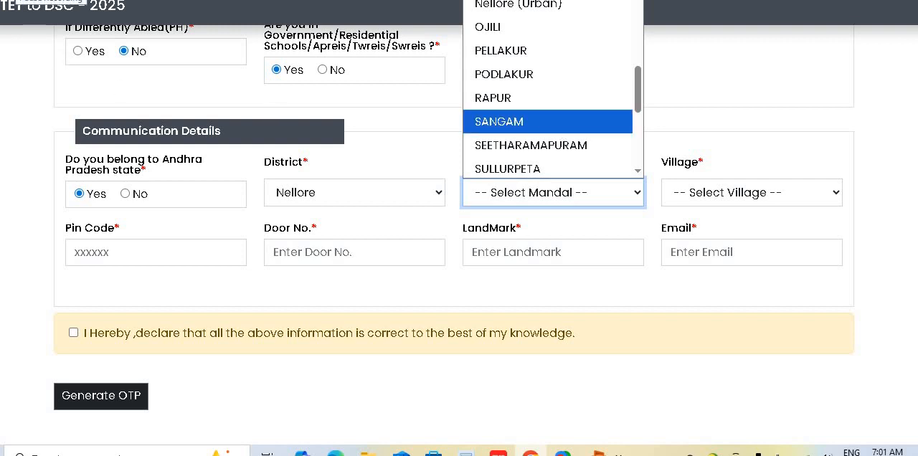
left_click(43, 2)
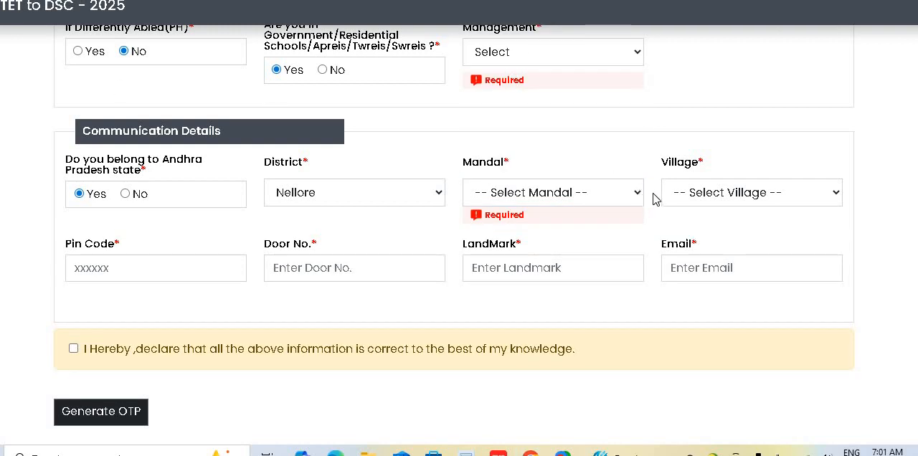
Step: Set the mandal to NELLORE in the communication details
left_click(637, 193)
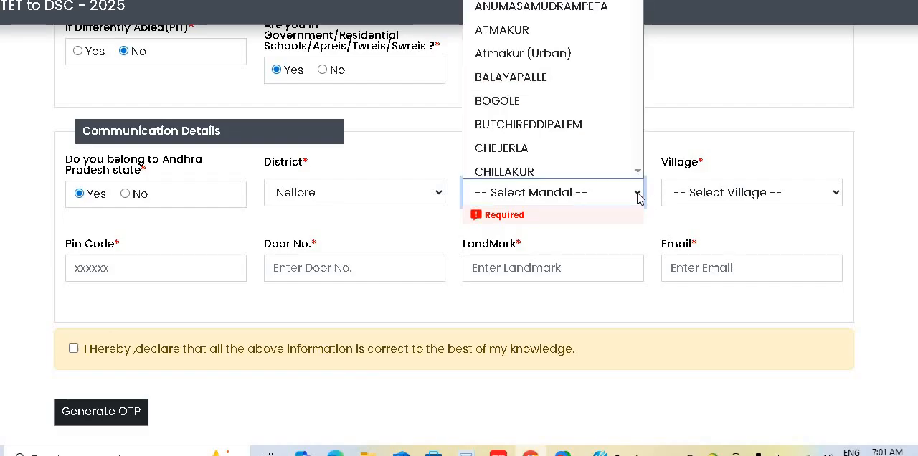
scroll(597, 86, "down", 10)
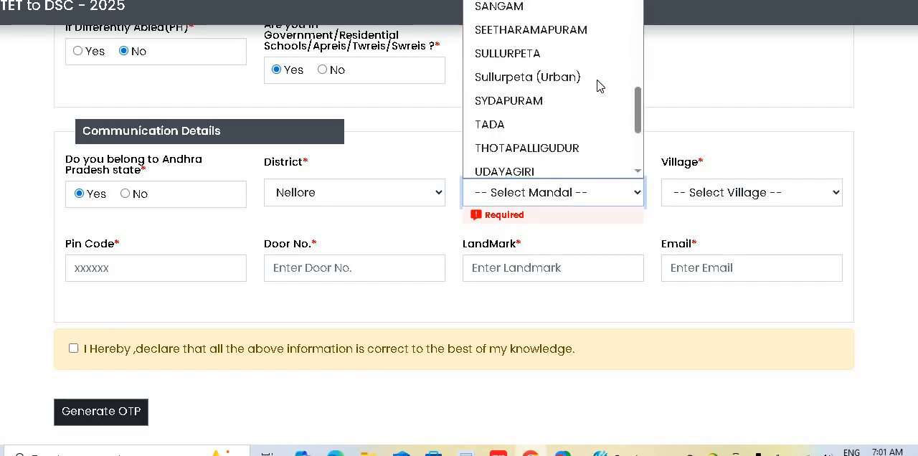
scroll(600, 86, "down", 2)
scroll(601, 86, "up", 10)
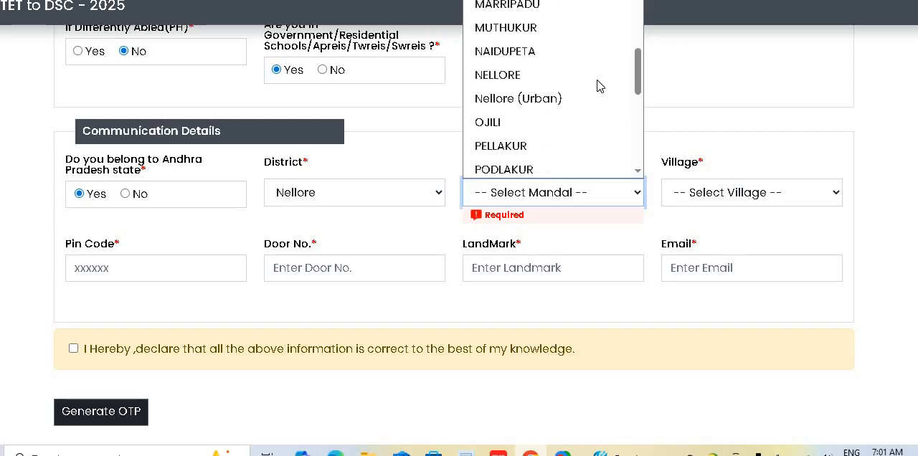
scroll(599, 86, "up", 2)
scroll(598, 86, "down", 12)
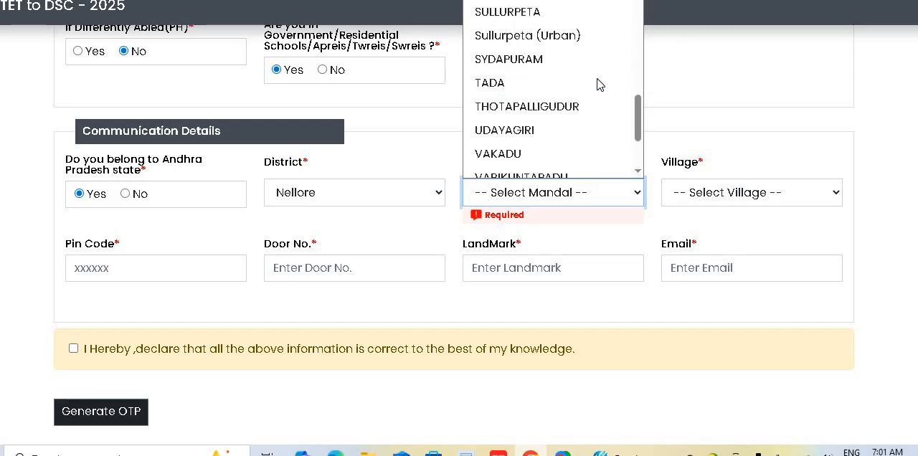
scroll(600, 84, "up", 6)
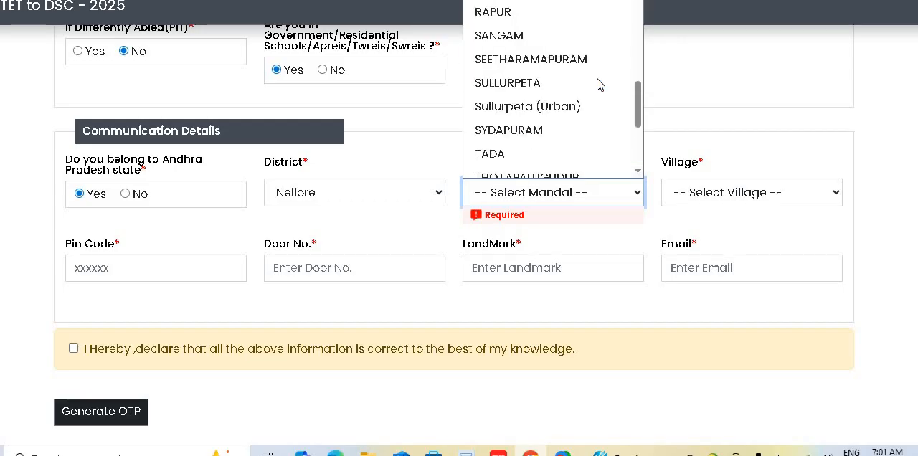
scroll(600, 84, "up", 7)
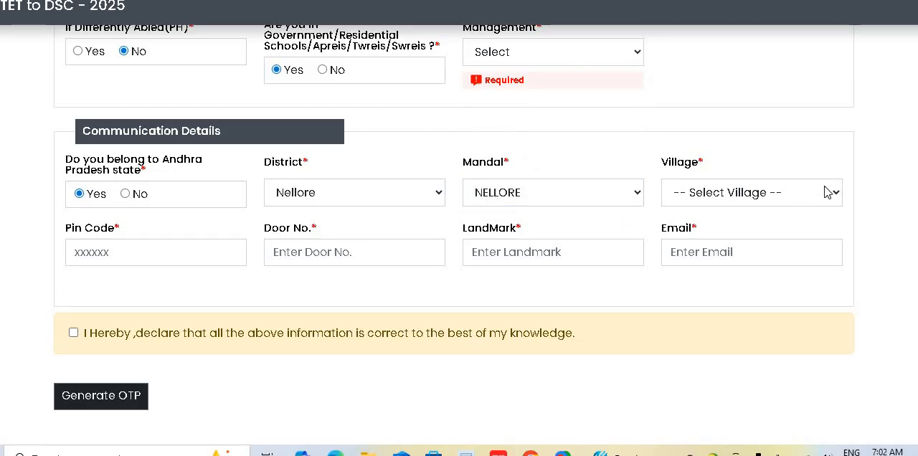
Step: Set the village to NELLORE-I (R) in the communication details
left_click(828, 192)
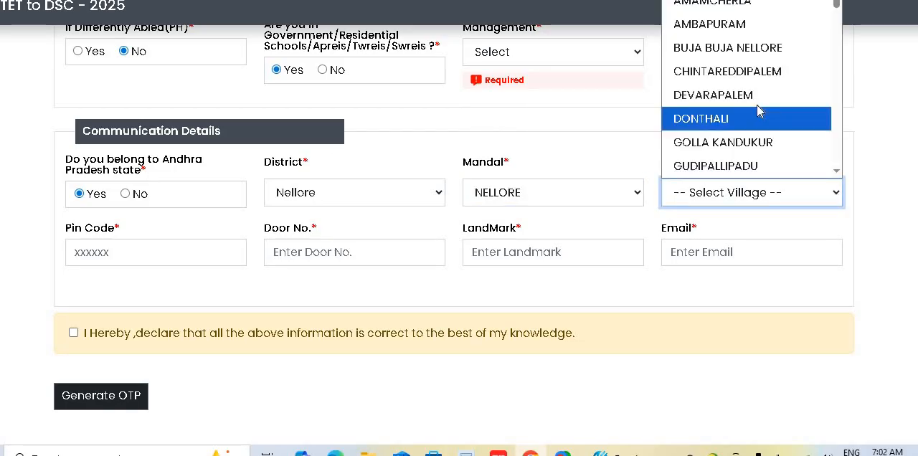
scroll(758, 110, "down", 5)
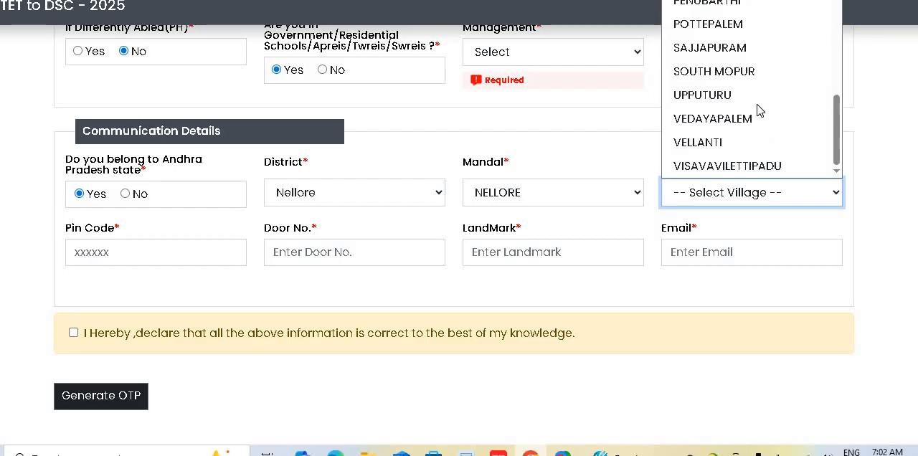
scroll(759, 110, "up", 3)
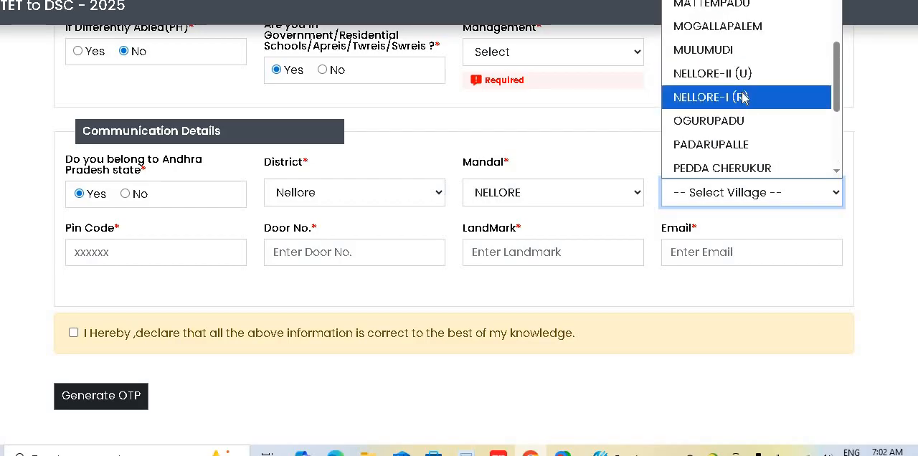
left_click(741, 98)
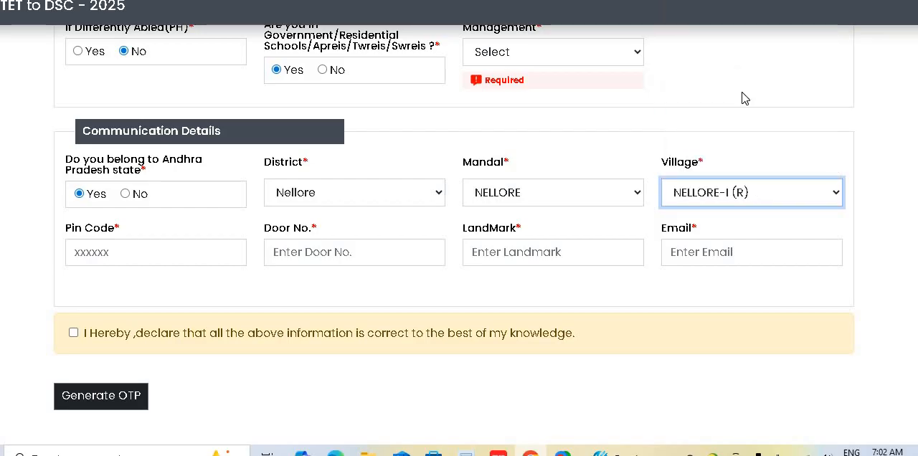
Step: Go through the Pin Code, Door No., Landmark and Email fields of the communication details without filling them in
left_click(227, 251)
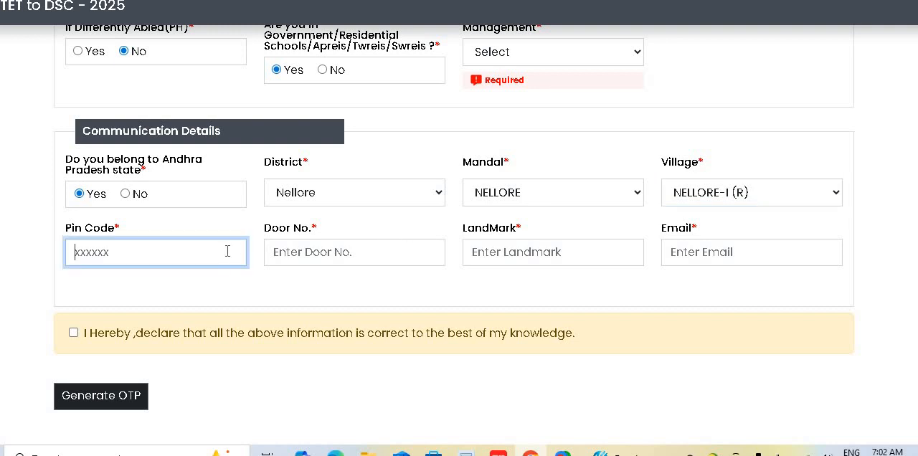
left_click(308, 253)
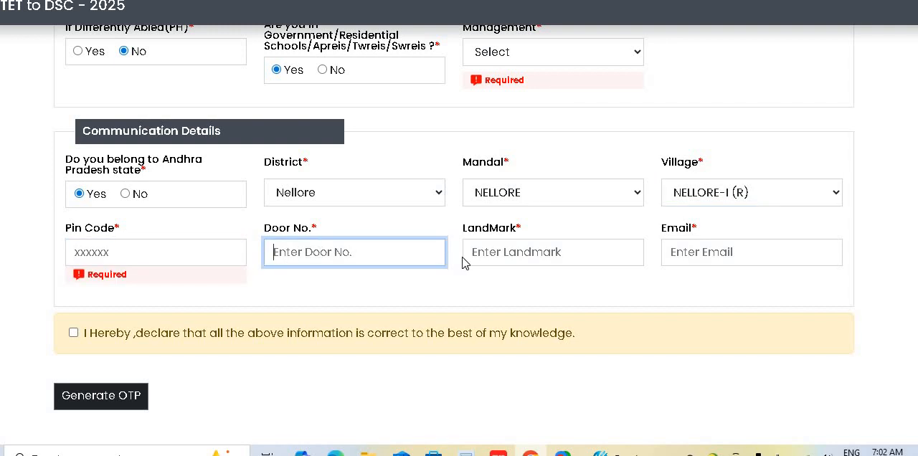
left_click(510, 252)
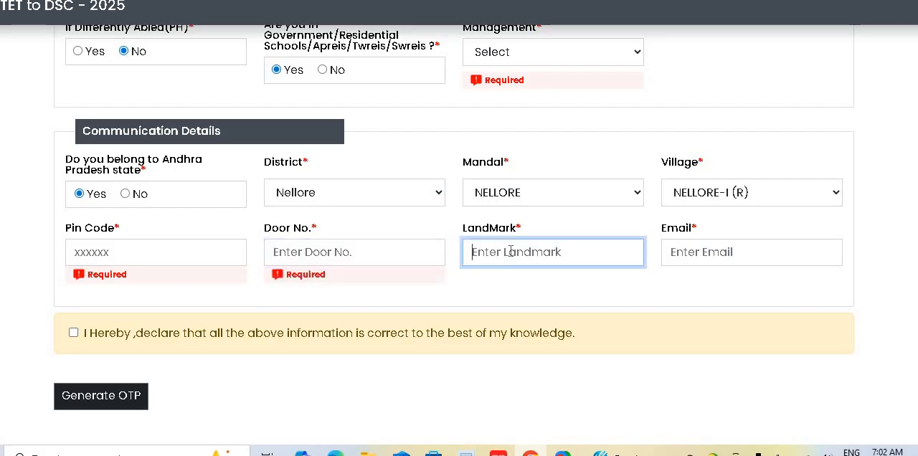
left_click(737, 251)
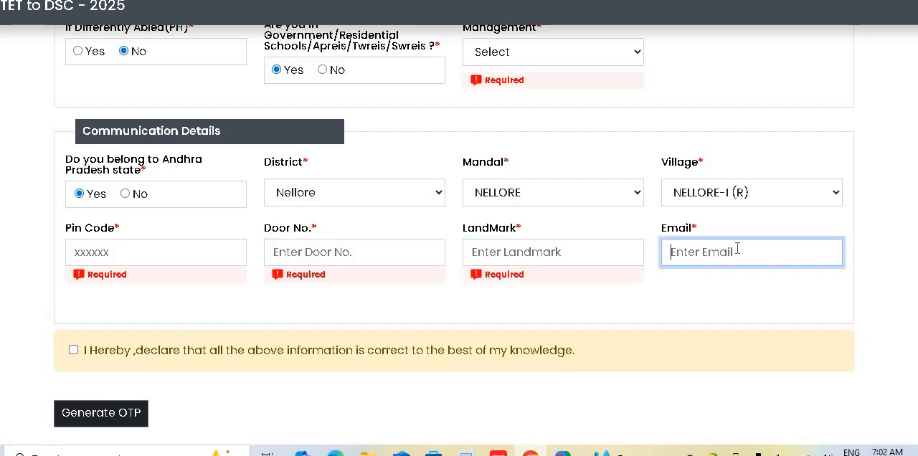
scroll(571, 276, "down", 1)
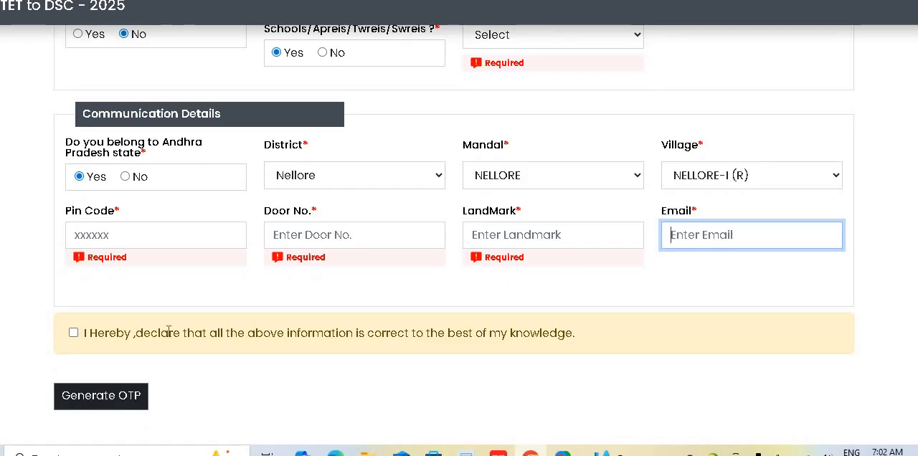
Step: Accept the declaration that the information is correct and have the OTP sent to the registered mobile number
left_click(73, 333)
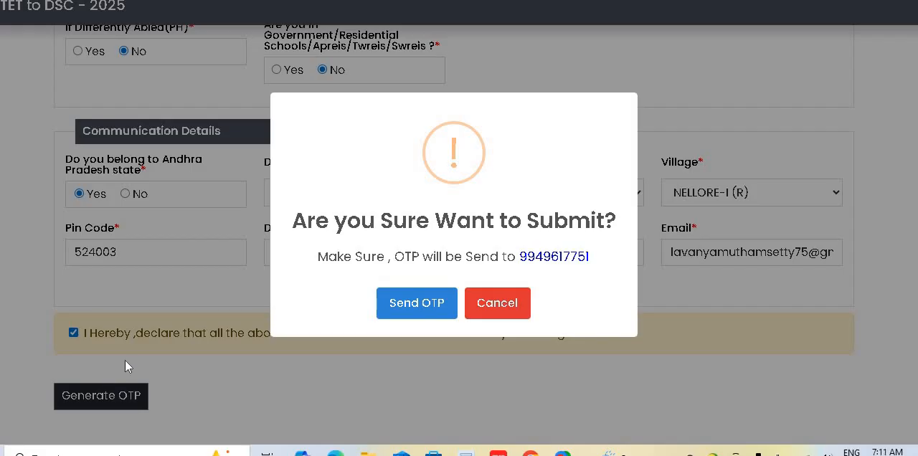
left_click(418, 299)
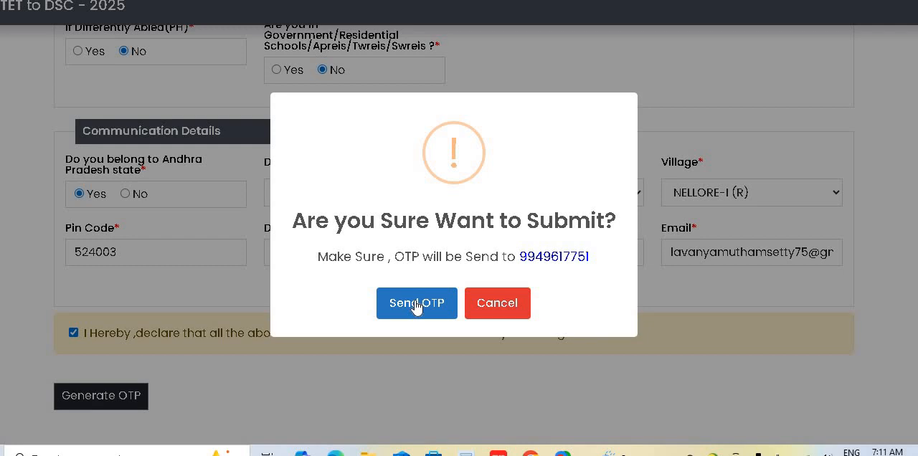
left_click(415, 303)
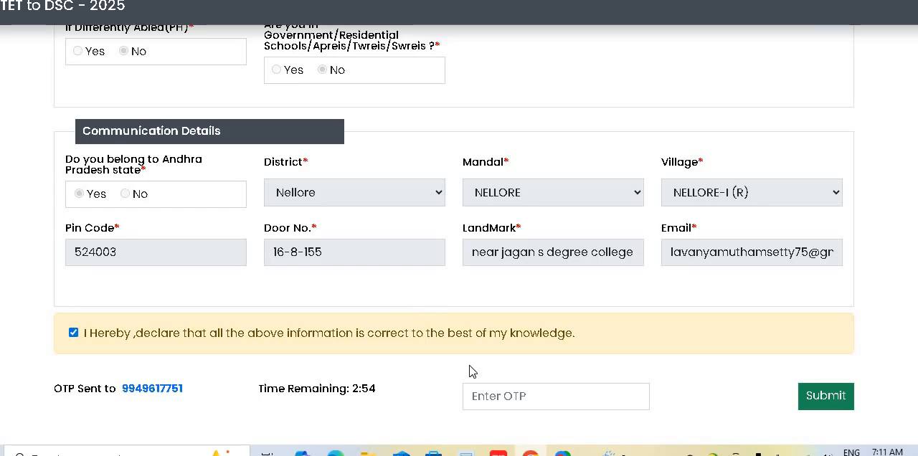
Step: Enter the received OTP and submit the candidate registration
left_click(489, 394)
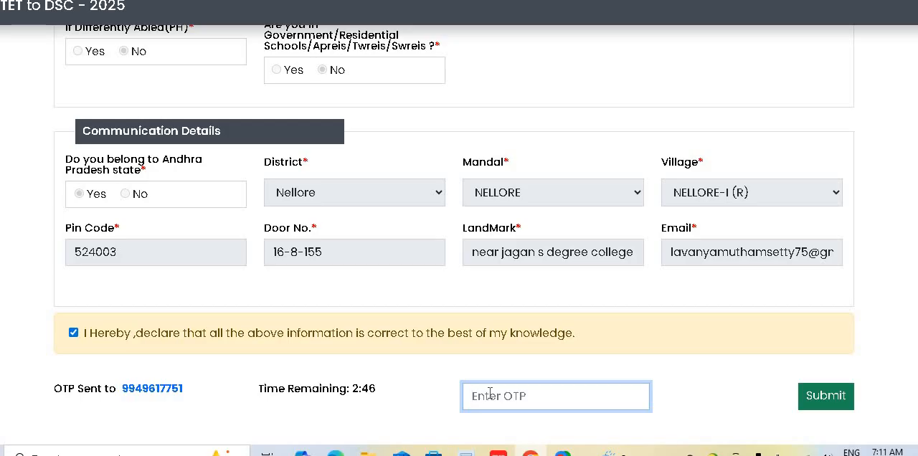
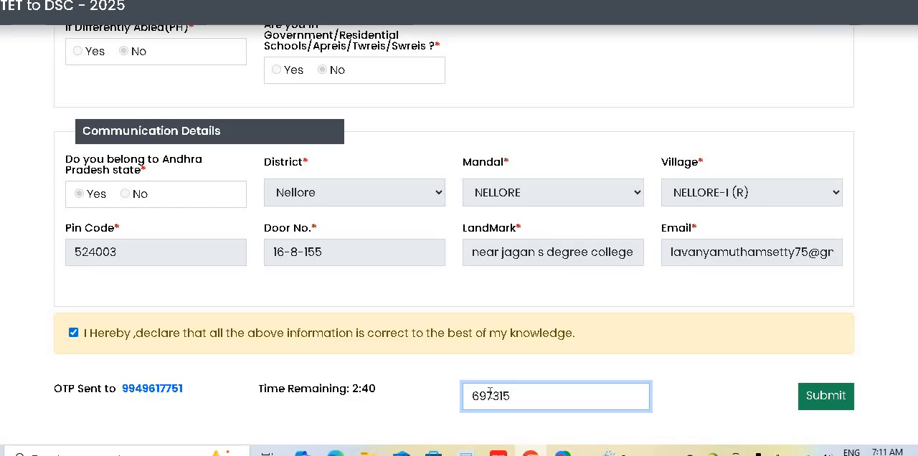
left_click(828, 394)
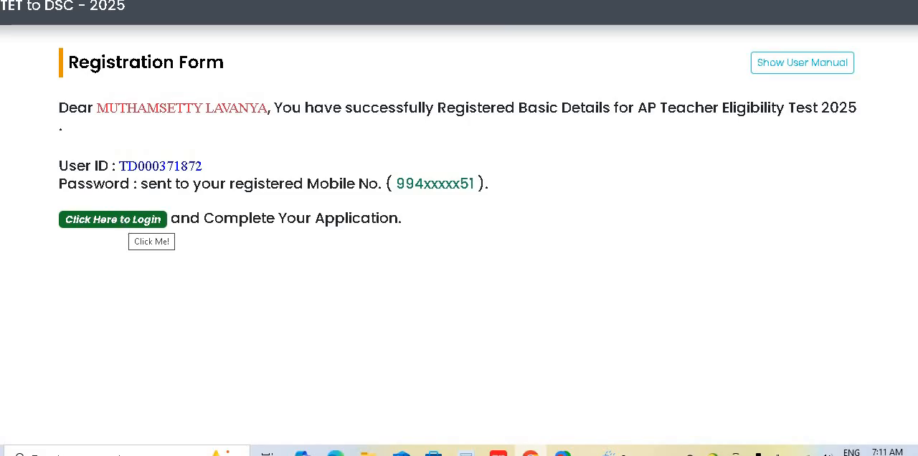
Step: Proceed to the candidate login and open the One Time Registration service
left_click(134, 223)
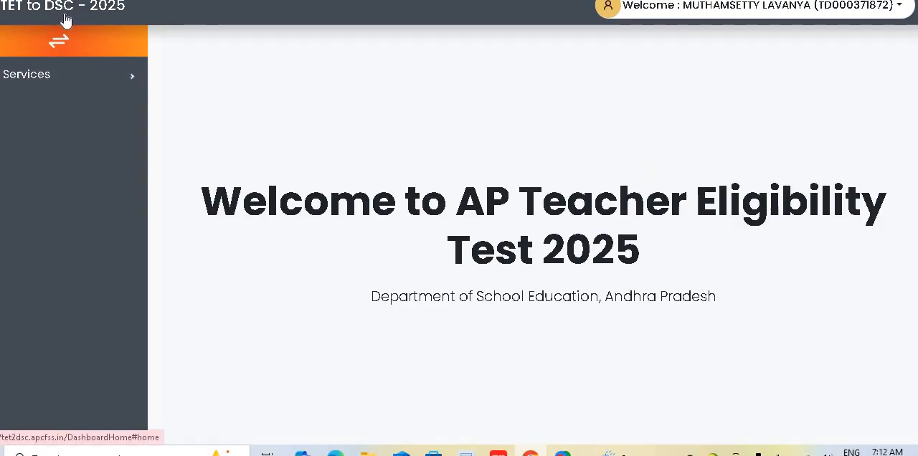
left_click(31, 82)
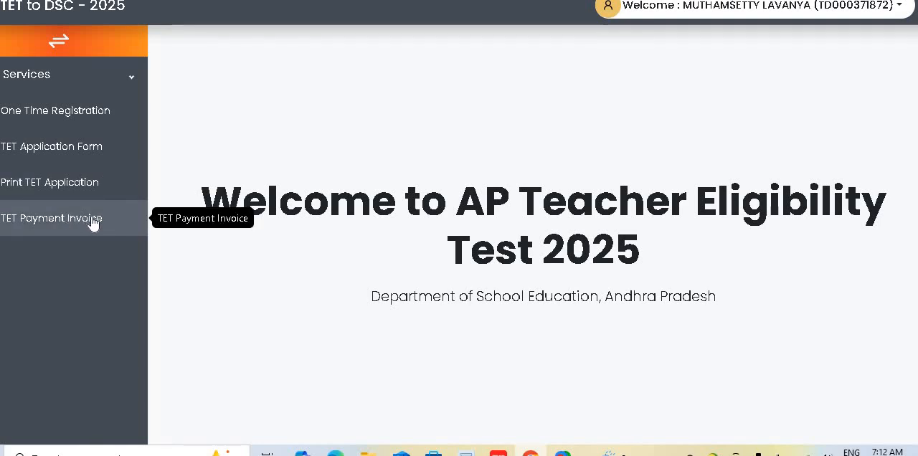
left_click(70, 113)
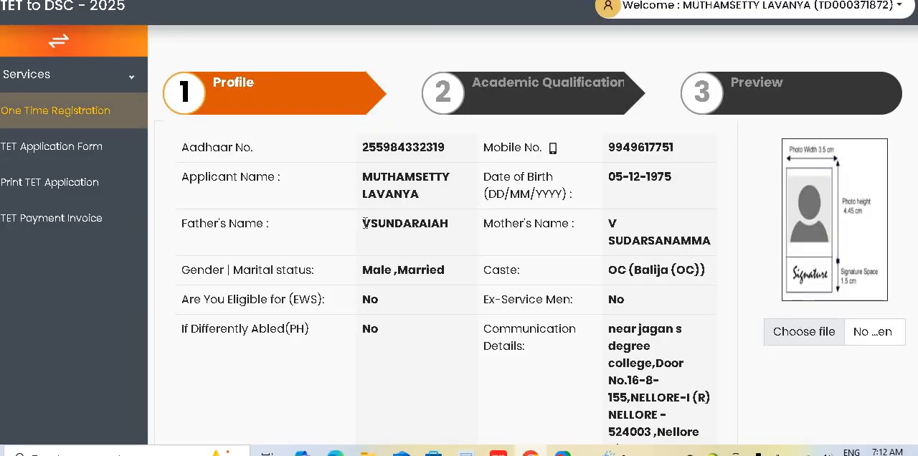
Step: Review the candidate's personal and communication details in the Profile stage of the One Time Registration
scroll(364, 224, "down", 1)
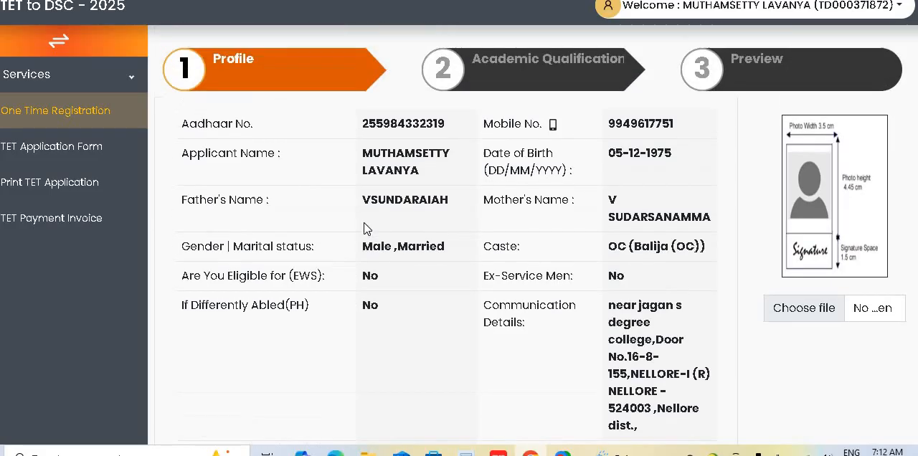
scroll(366, 228, "up", 1)
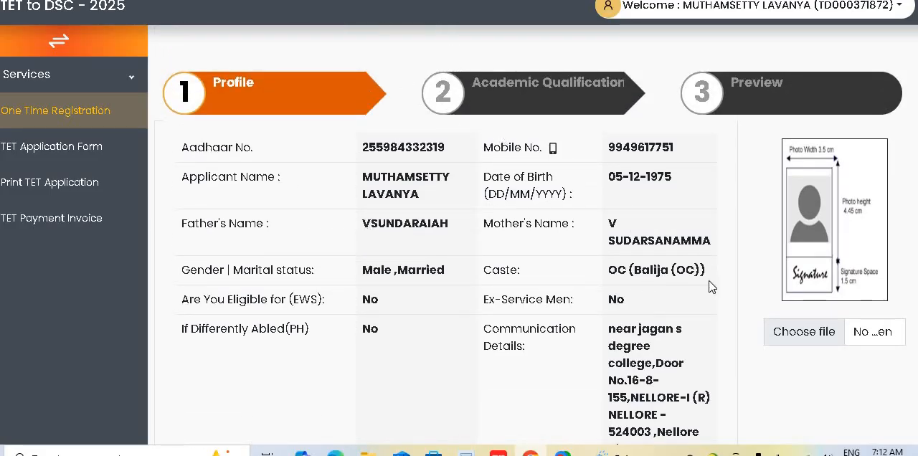
scroll(683, 303, "down", 4)
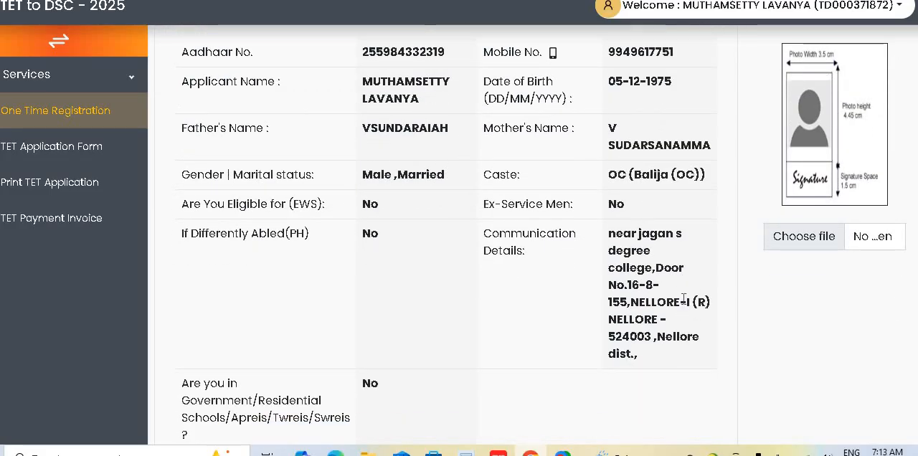
scroll(684, 299, "up", 3)
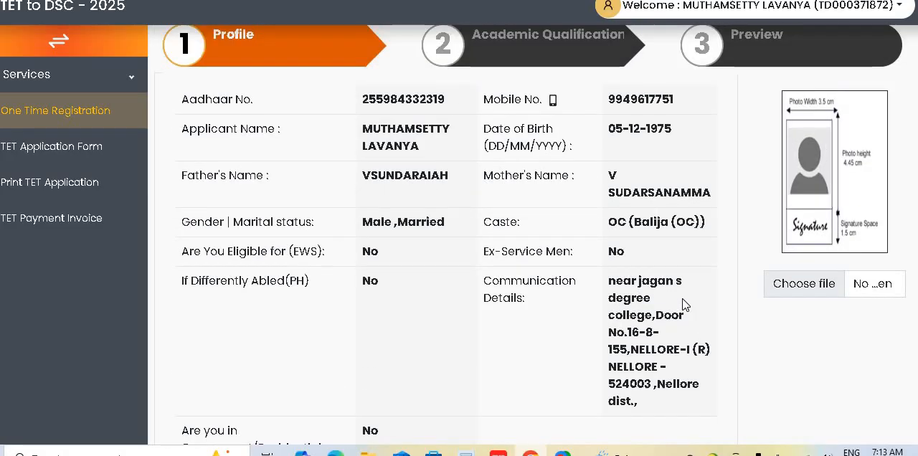
scroll(684, 303, "down", 4)
scroll(683, 305, "down", 3)
scroll(682, 300, "up", 5)
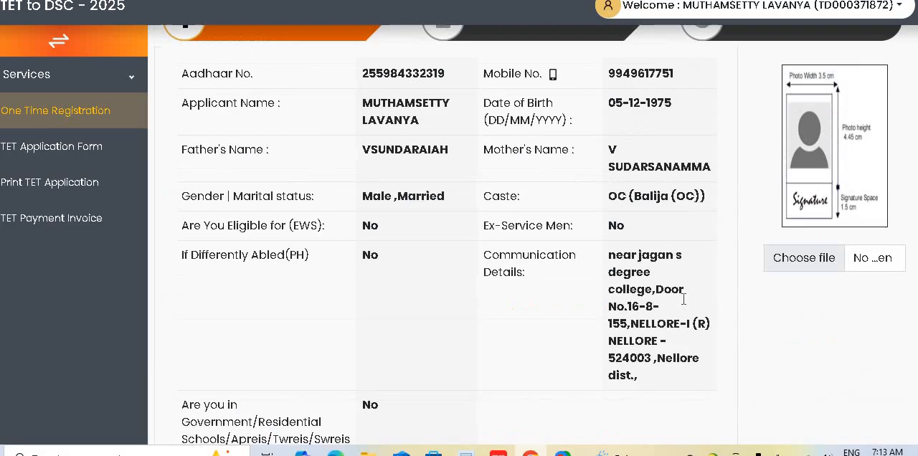
Step: Read the notes on the required format, size and signature of the photo image in the Profile stage
scroll(683, 299, "down", 1)
scroll(684, 299, "down", 5)
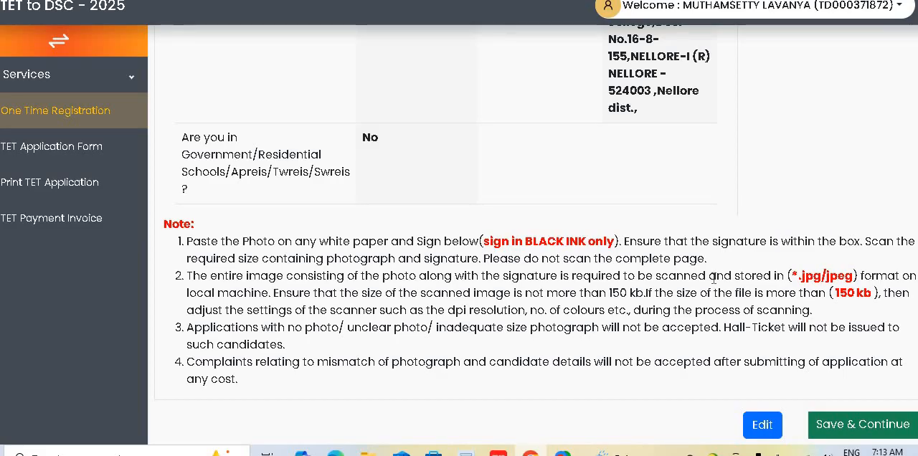
scroll(780, 178, "up", 5)
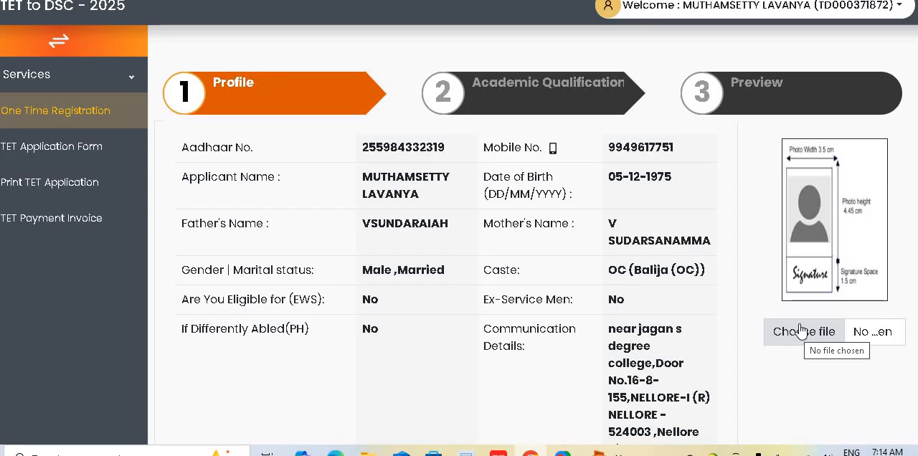
scroll(801, 329, "down", 5)
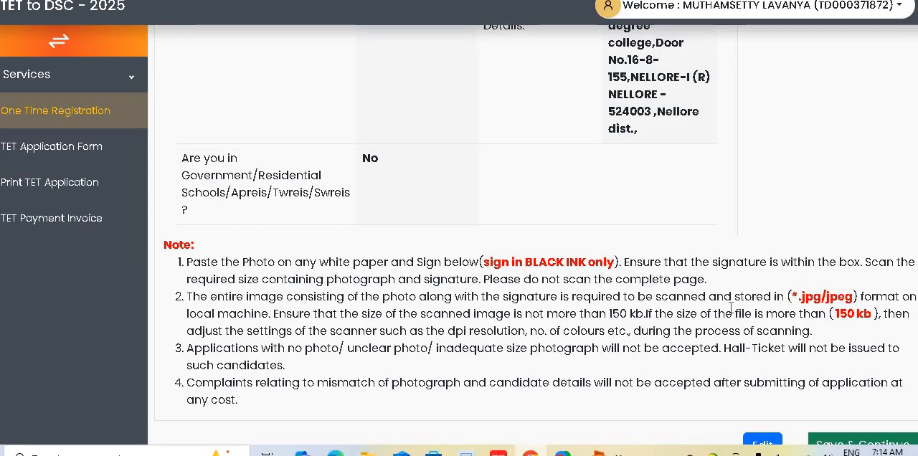
scroll(701, 308, "down", 1)
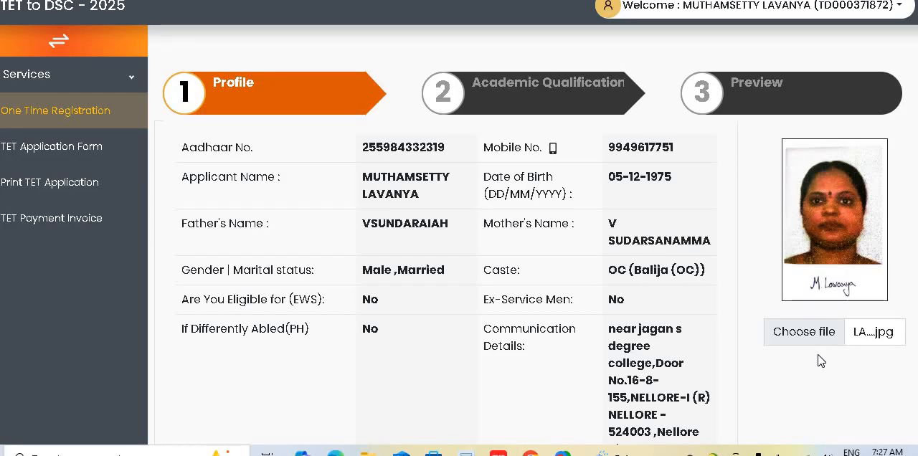
Step: Check the uploaded photo with signature, then save the profile and continue to the Academic Qualification stage
scroll(821, 358, "down", 3)
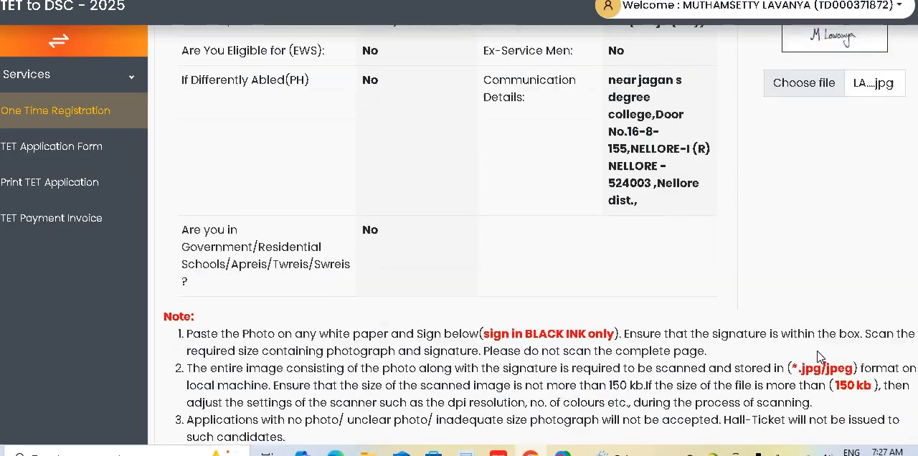
scroll(821, 357, "up", 5)
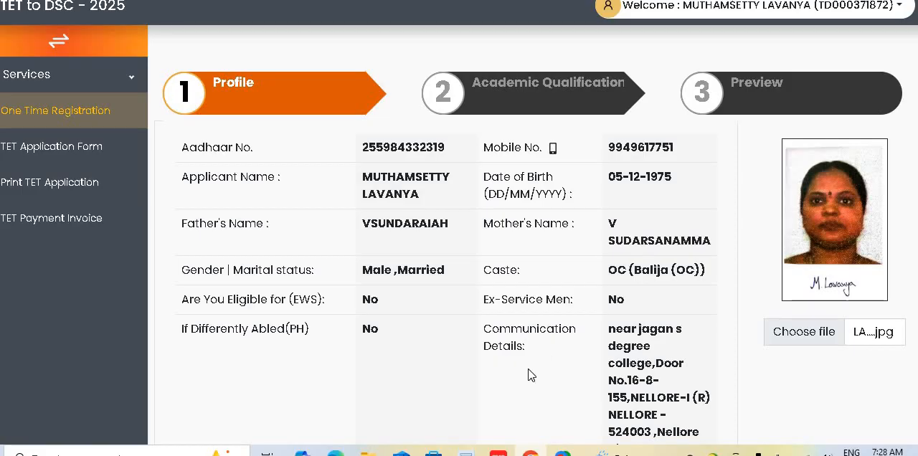
scroll(531, 387, "down", 5)
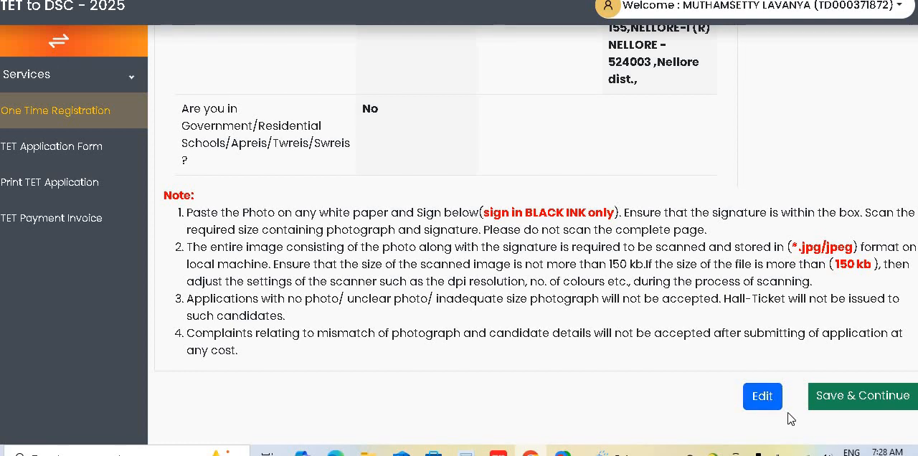
left_click(858, 396)
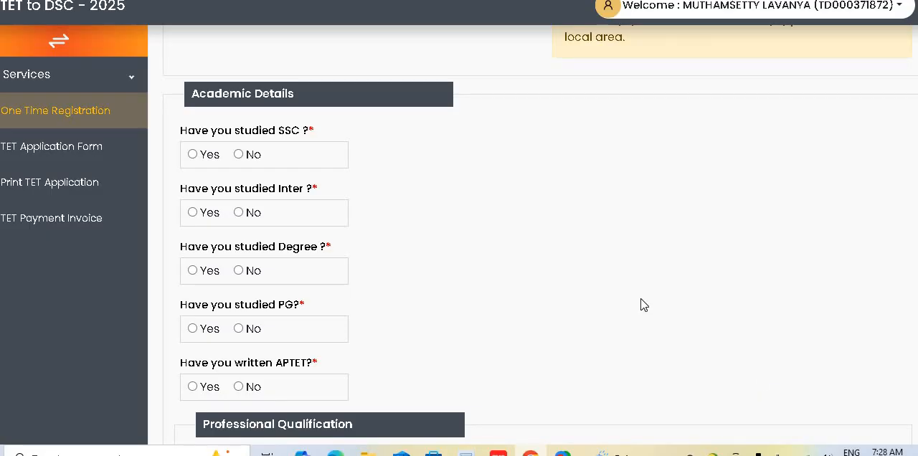
Step: Set the type of study for school education to Regular in the Basic Education Details
scroll(640, 305, "up", 2)
scroll(644, 305, "up", 2)
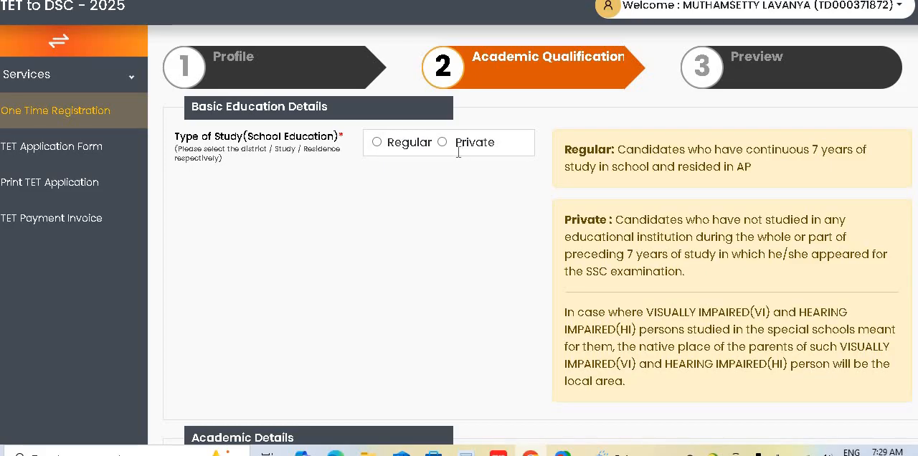
left_click(377, 142)
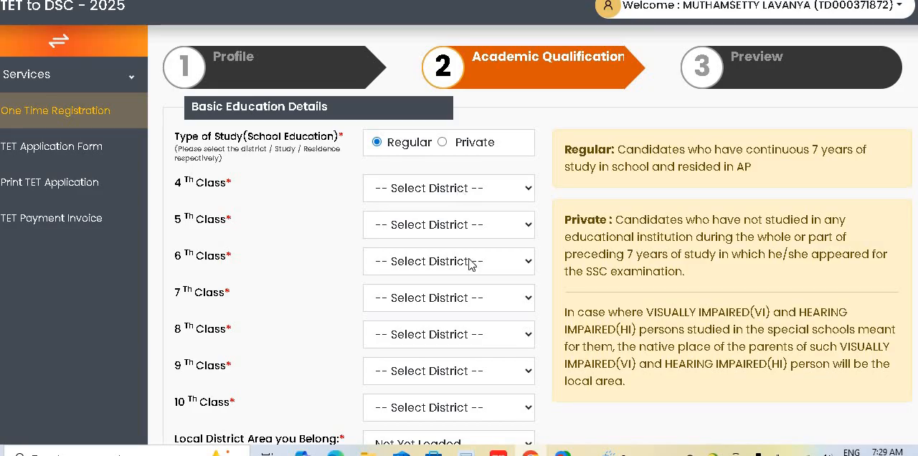
Step: Examine the district fields for classes 4 to 10, the study type notes and the district choices for 4th class
scroll(470, 264, "down", 3)
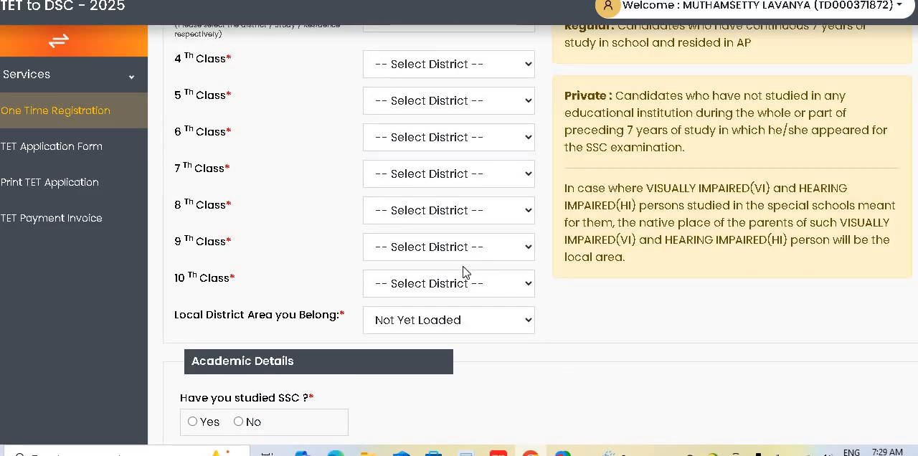
scroll(463, 272, "up", 3)
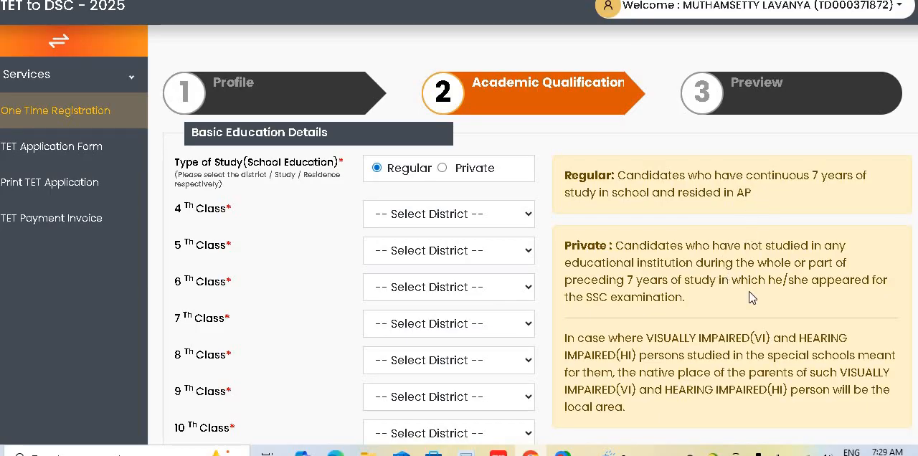
scroll(751, 315, "down", 1)
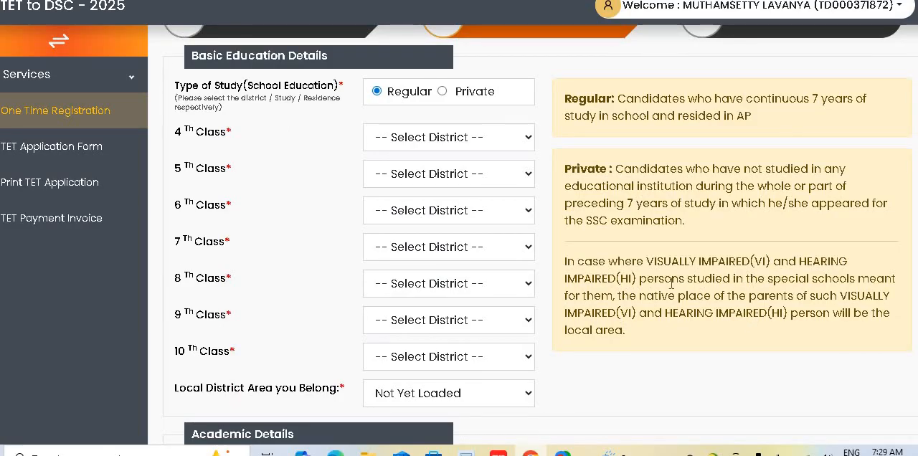
scroll(671, 282, "down", 1)
scroll(671, 281, "up", 2)
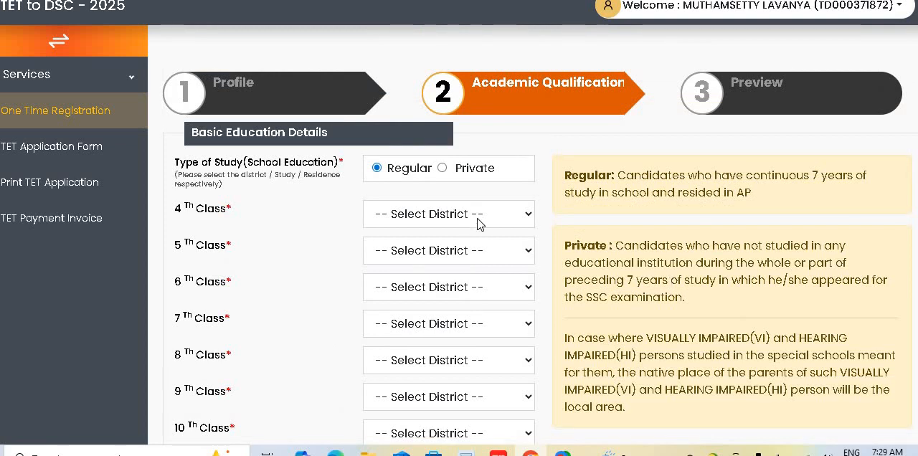
left_click(531, 219)
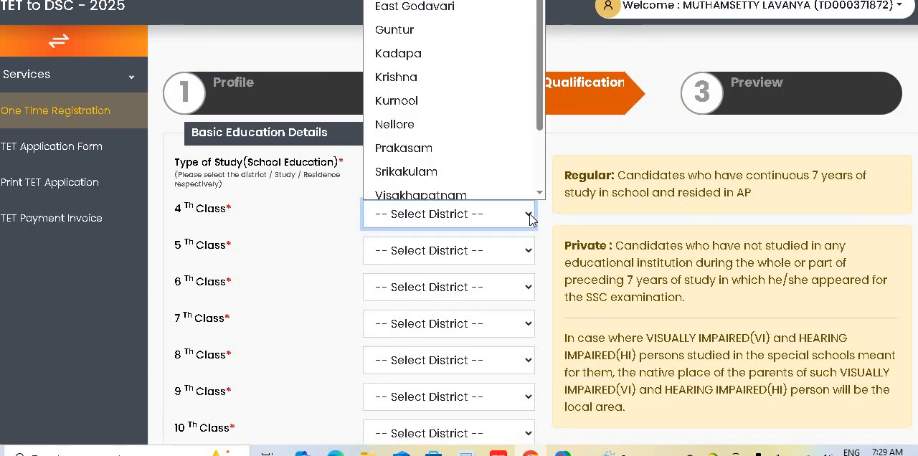
left_click(309, 233)
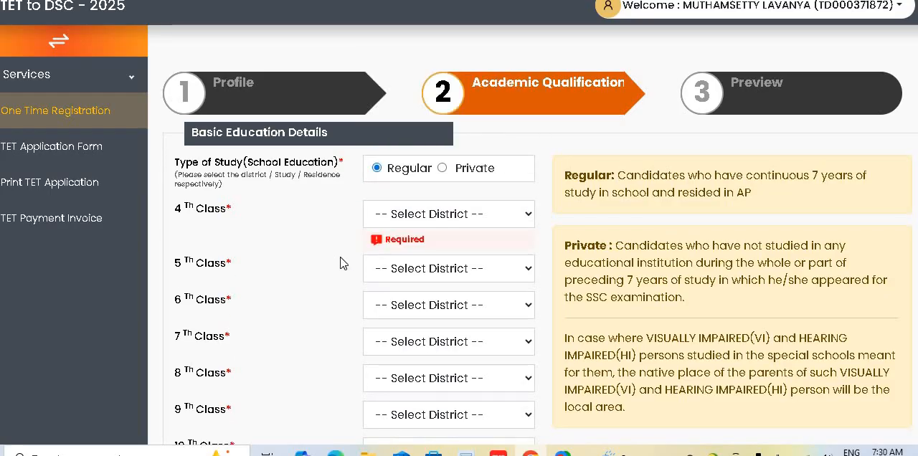
Step: Answer Yes to having studied SSC in the Academic Details
scroll(399, 292, "down", 2)
scroll(399, 293, "down", 2)
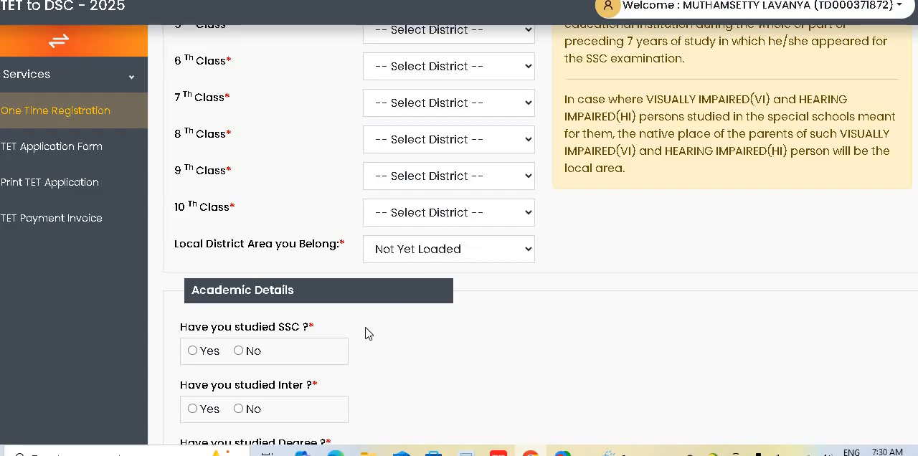
scroll(365, 333, "down", 2)
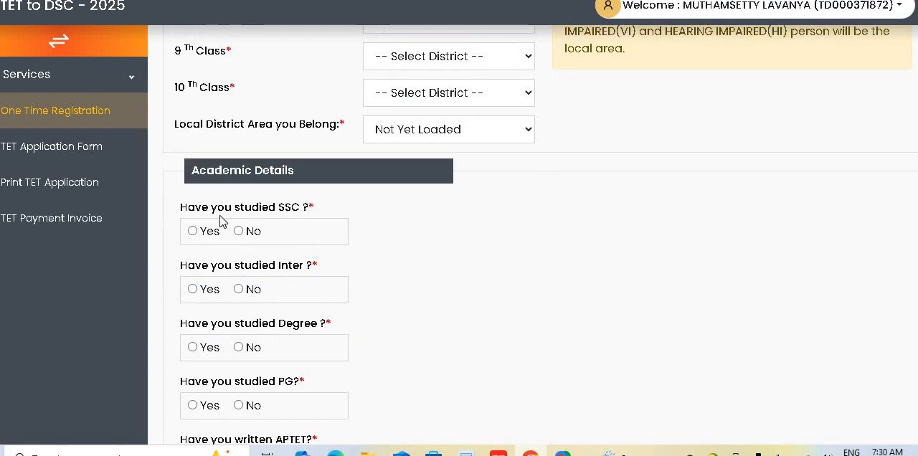
left_click(192, 231)
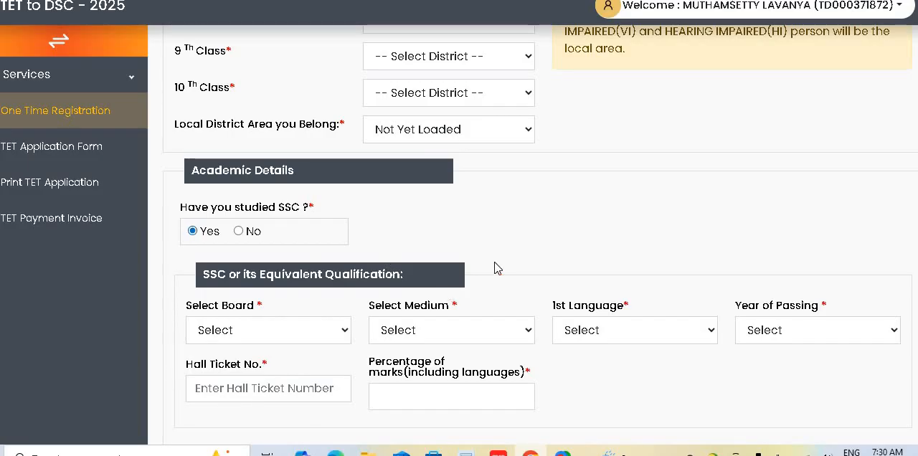
Step: Set the SSC board to Board of Secondary Education, Andhra Pradesh and the medium to ENGLISH
scroll(498, 269, "down", 2)
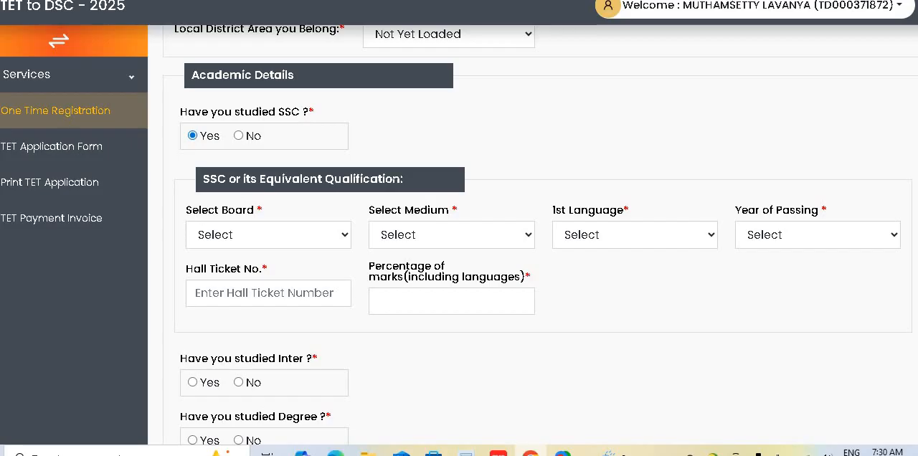
left_click(345, 241)
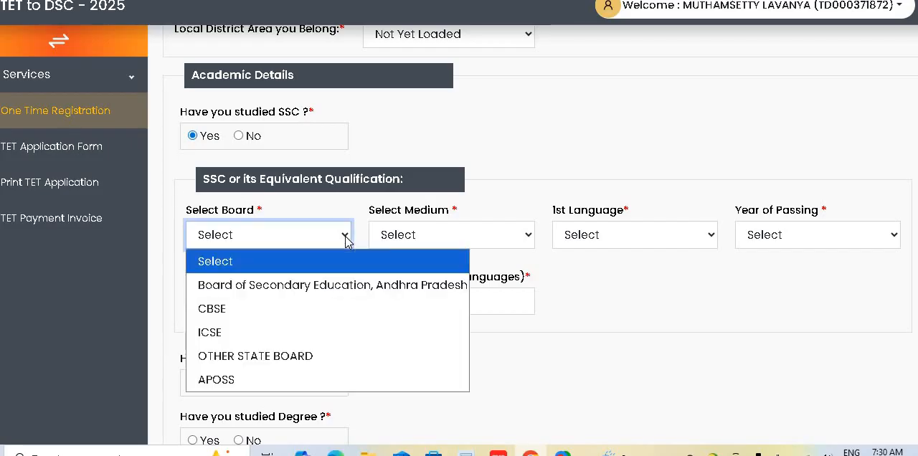
left_click(325, 285)
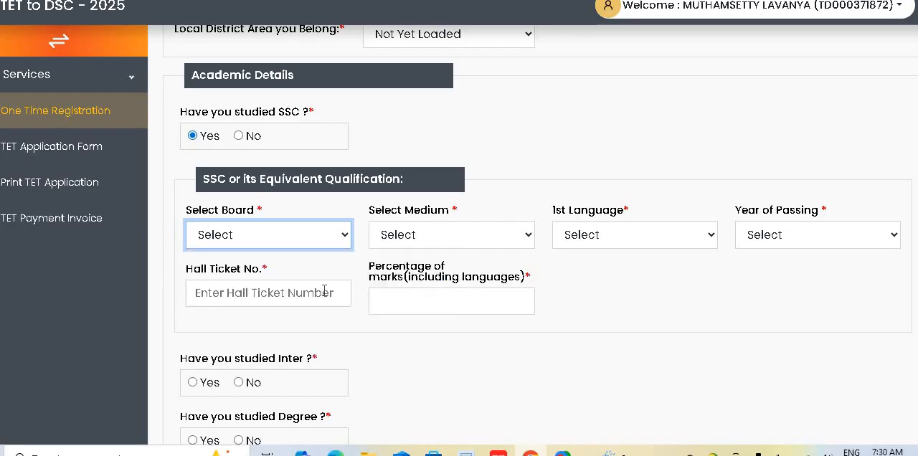
left_click(529, 243)
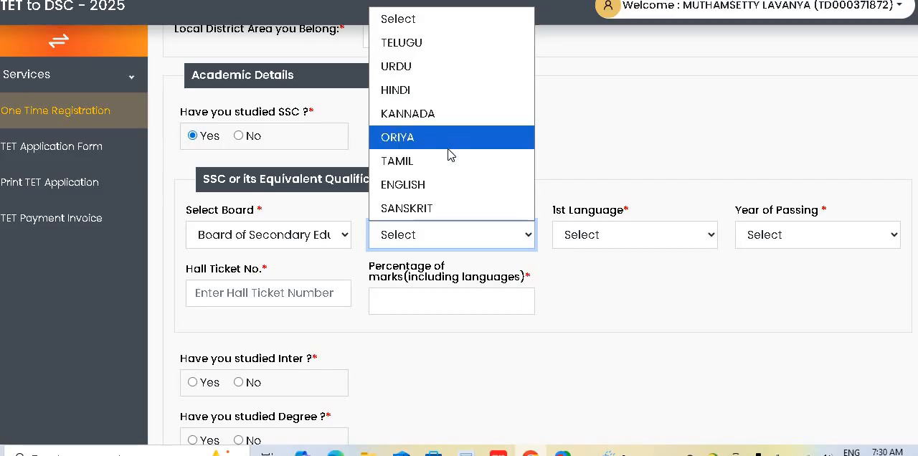
left_click(451, 184)
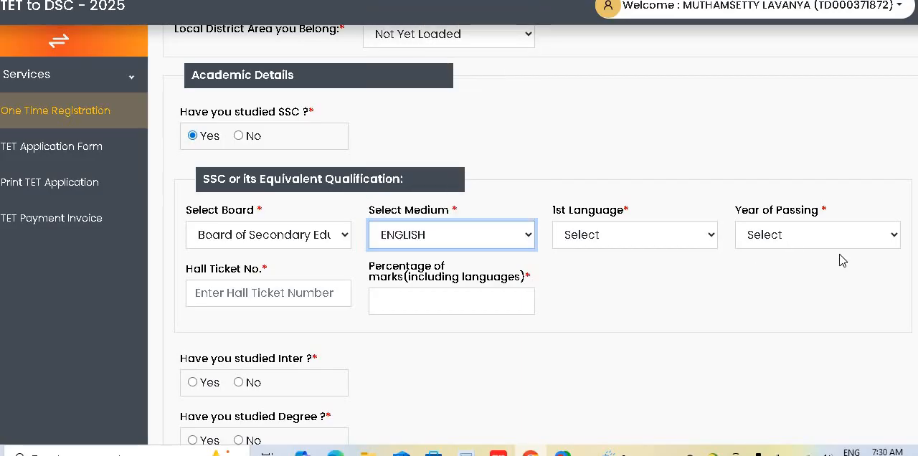
Step: Look through the first language and year of passing choices for the SSC qualification without selecting any
left_click(714, 238)
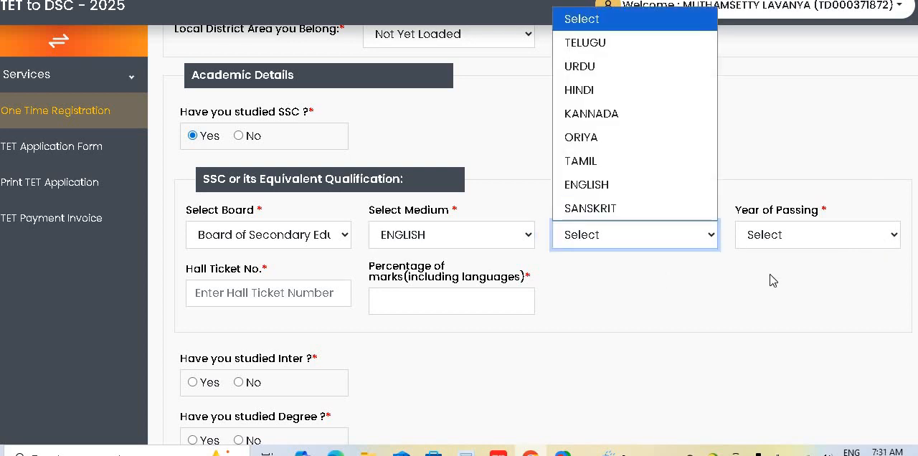
left_click(795, 306)
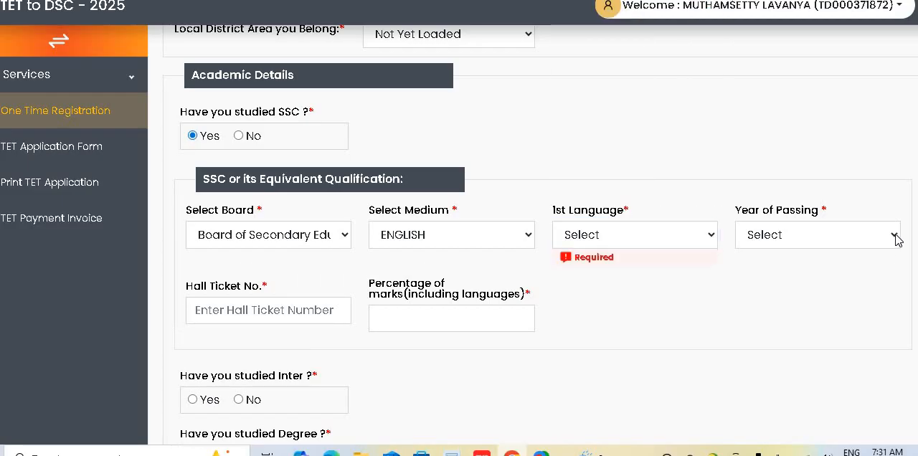
left_click(895, 237)
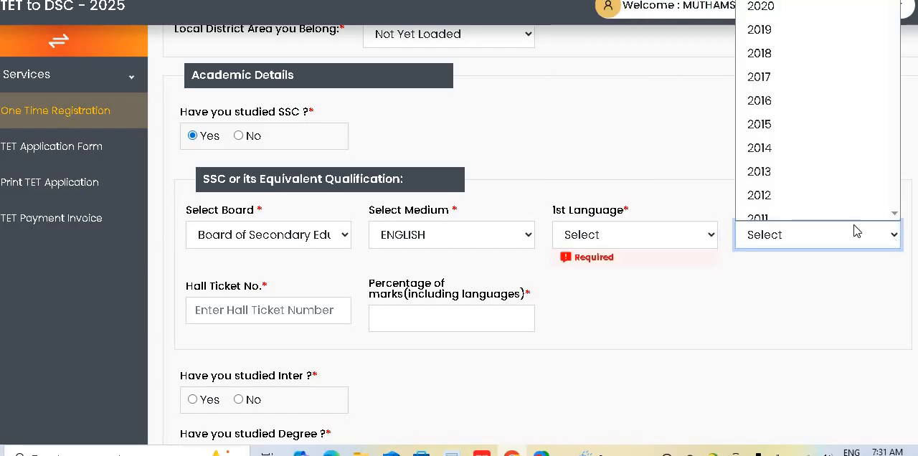
left_click(678, 336)
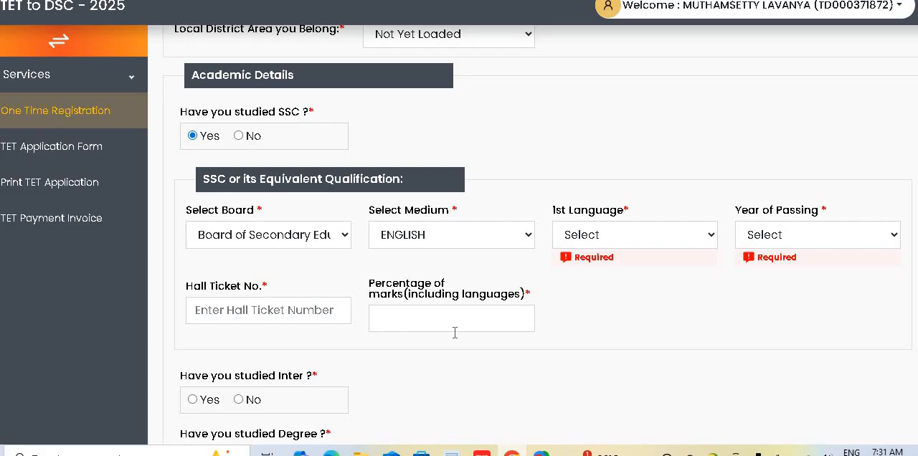
Step: Answer Yes to having studied Inter and bring up its qualification fields
scroll(455, 333, "down", 2)
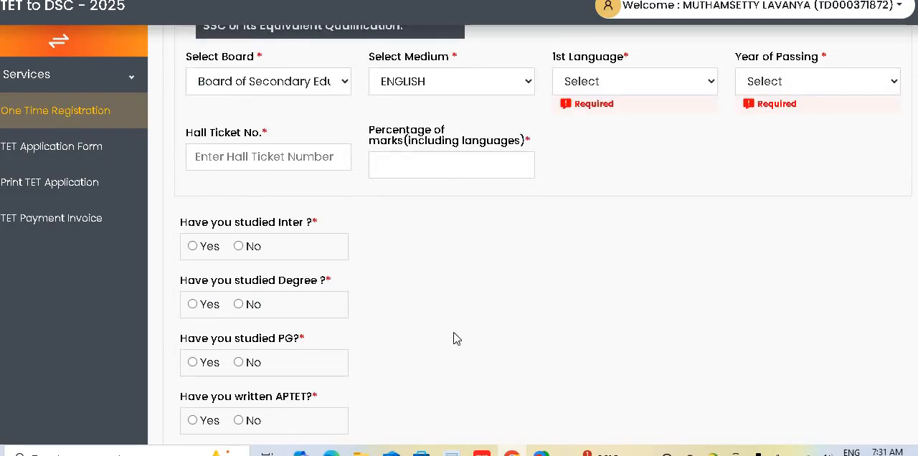
scroll(456, 338, "up", 1)
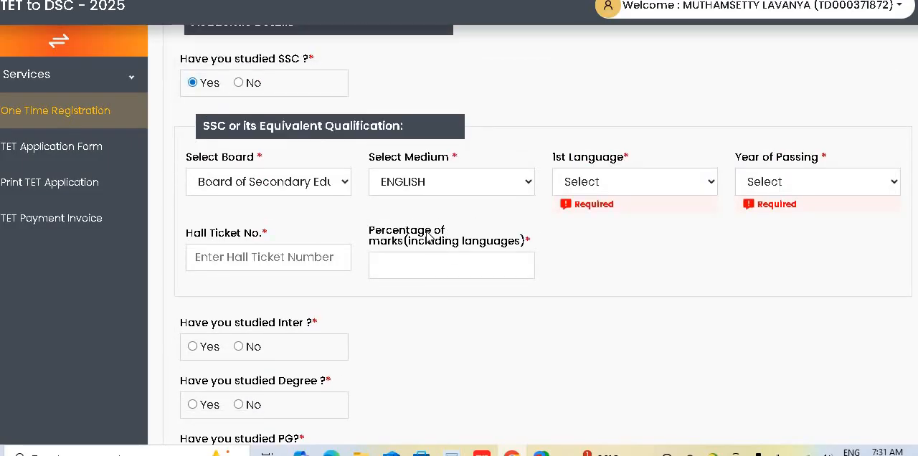
left_click(192, 347)
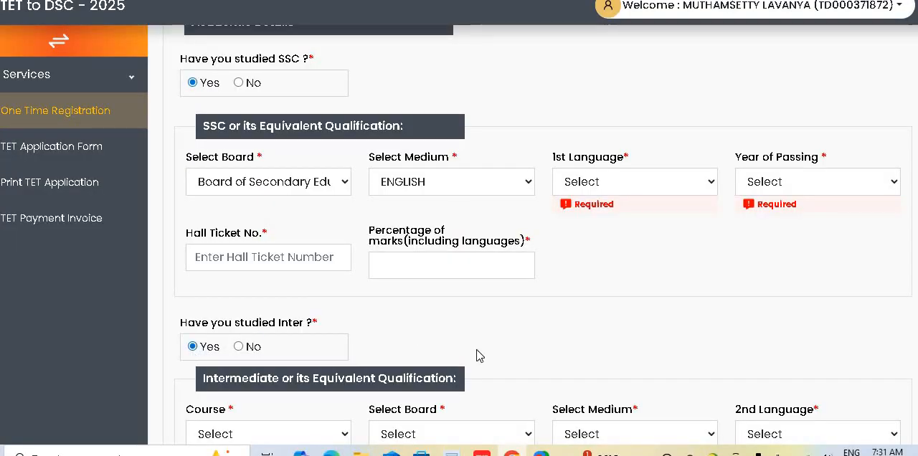
scroll(478, 355, "down", 3)
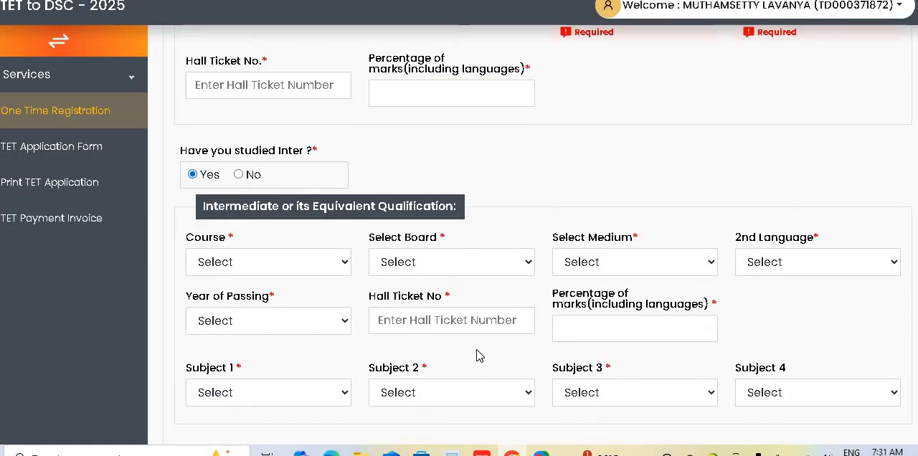
Step: Set the Inter course to Intermediate, the board to Andhra Pradesh State Board of Intermediate Education and the medium to ENGLISH
left_click(345, 264)
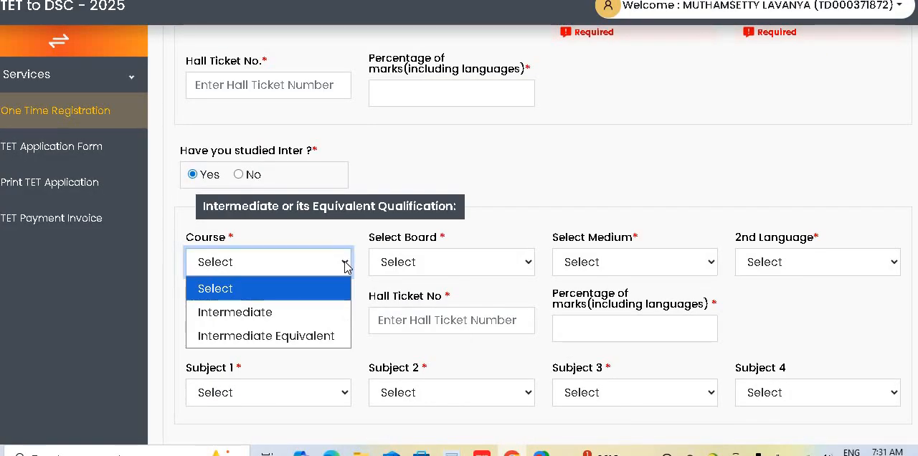
left_click(321, 311)
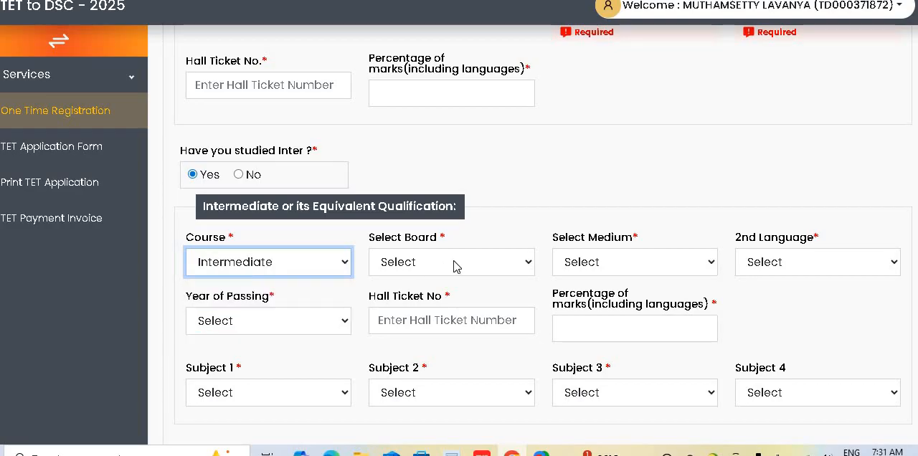
left_click(530, 265)
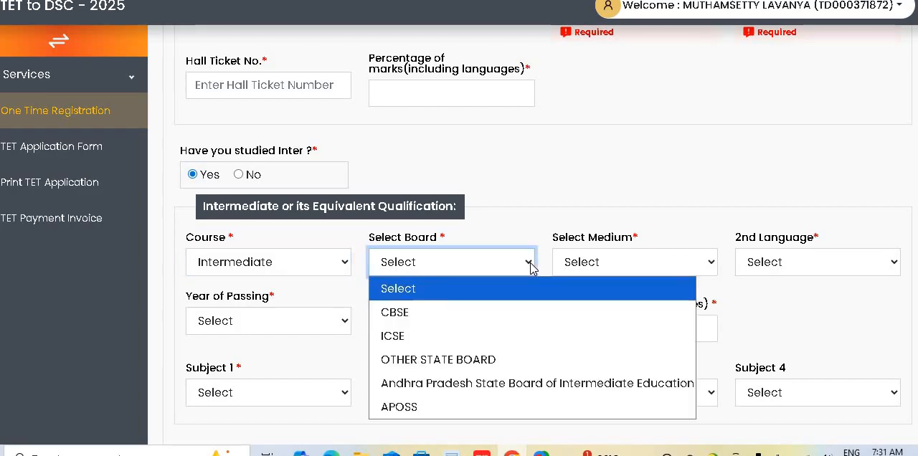
left_click(507, 381)
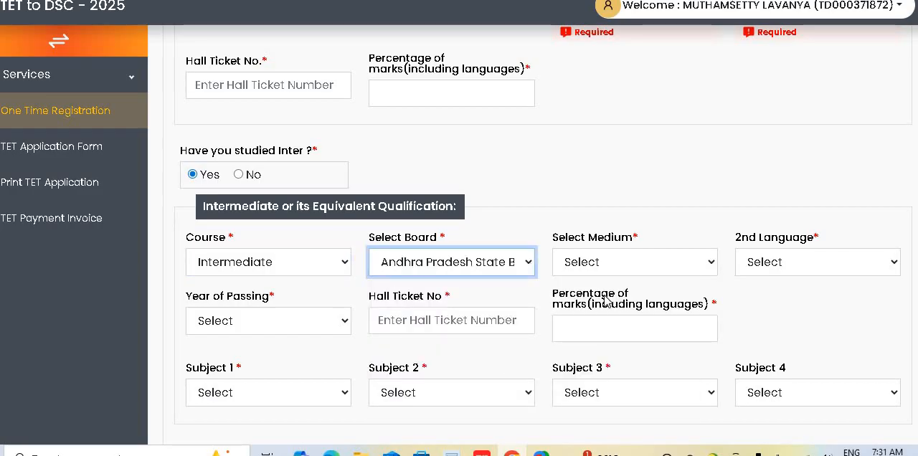
left_click(713, 266)
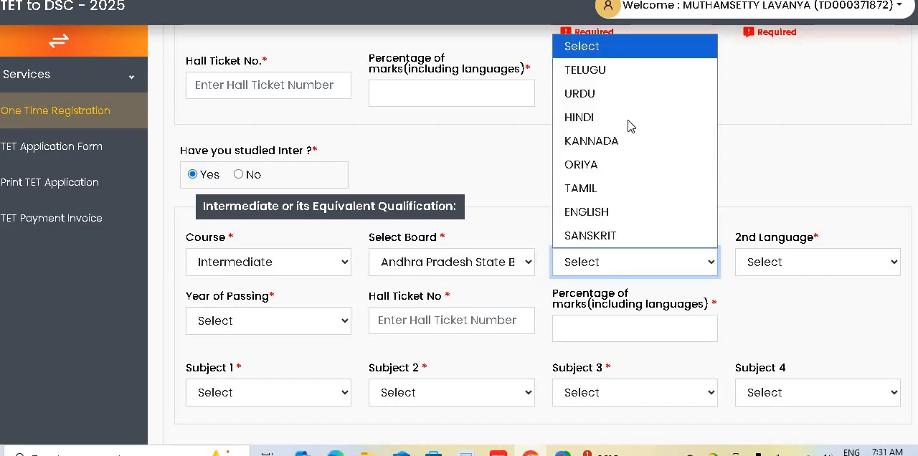
left_click(631, 213)
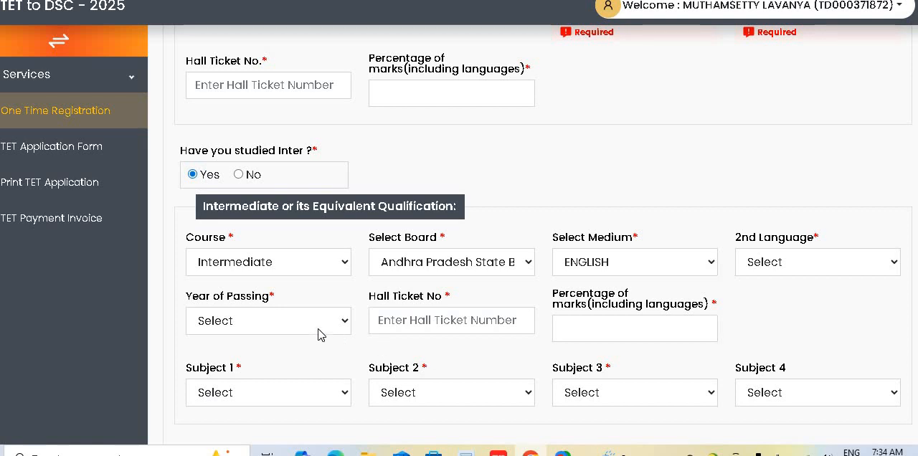
Step: Look over the Inter hall ticket number, percentage of marks and Subject 1 choices without filling in any
left_click(437, 324)
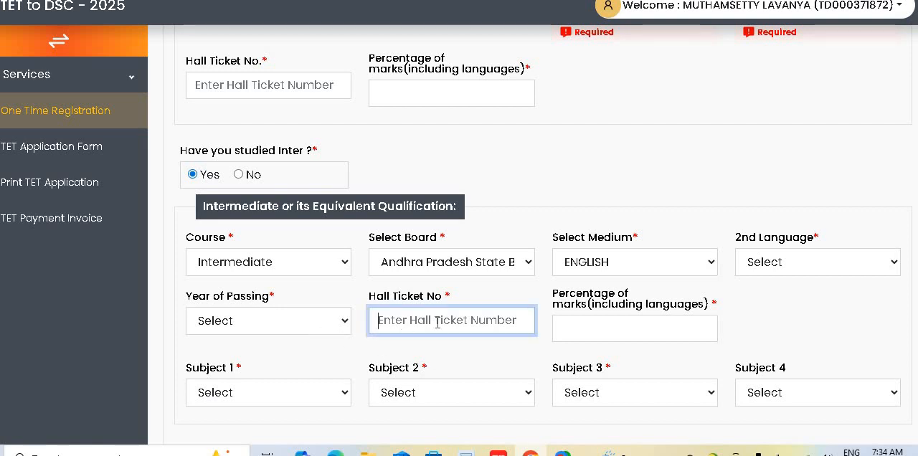
left_click(600, 329)
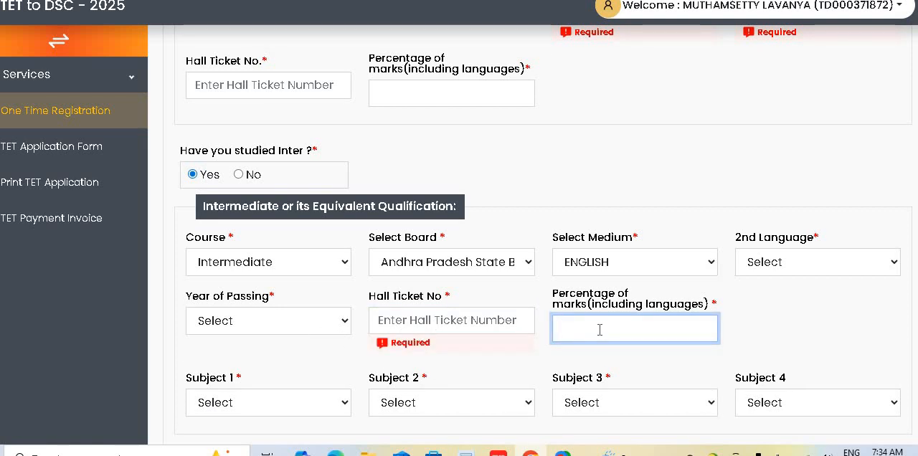
scroll(599, 325, "down", 1)
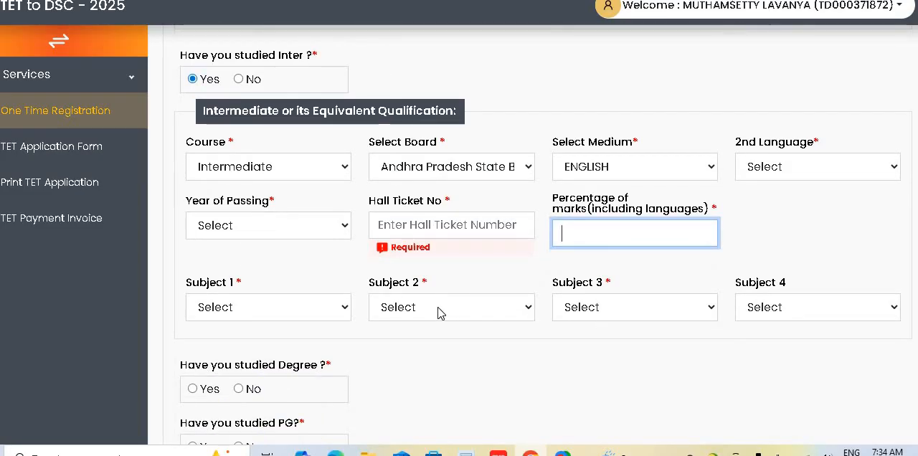
left_click(343, 309)
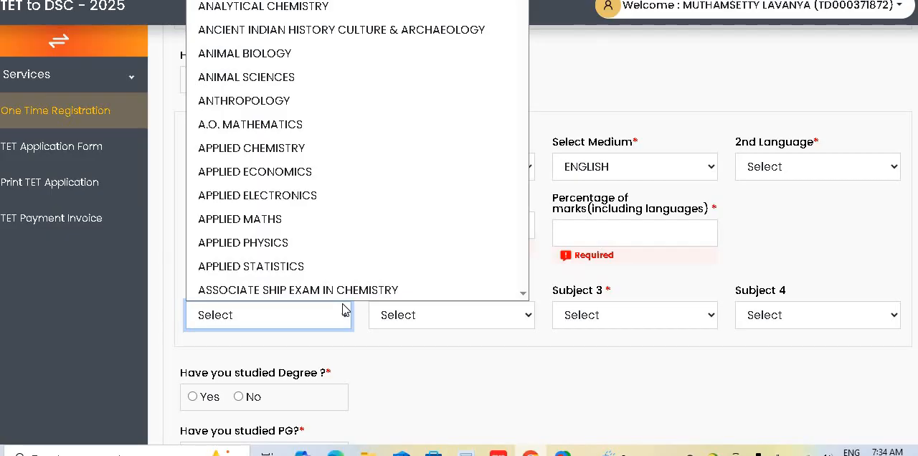
left_click(431, 345)
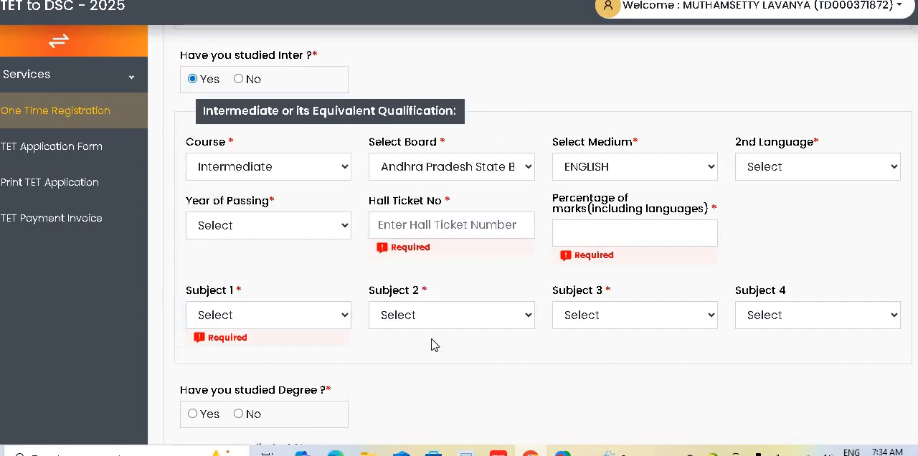
Step: Answer Yes to having studied Degree and set the degree course to B.SC
scroll(431, 345, "down", 2)
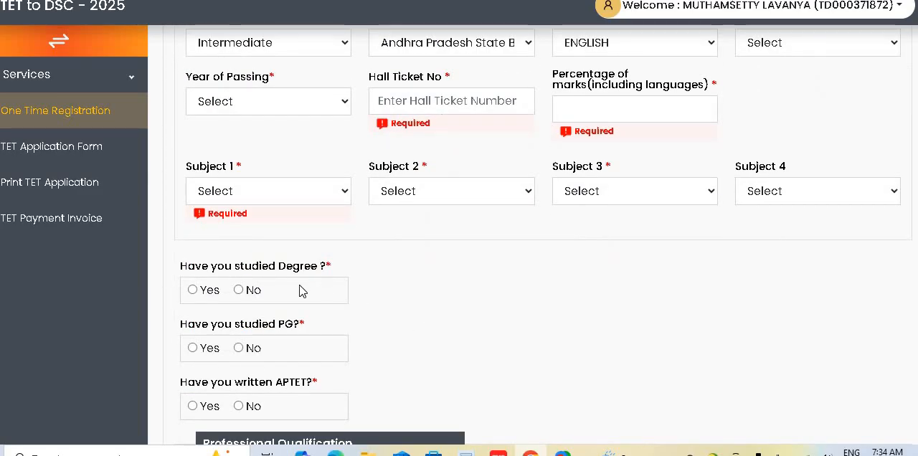
left_click(192, 289)
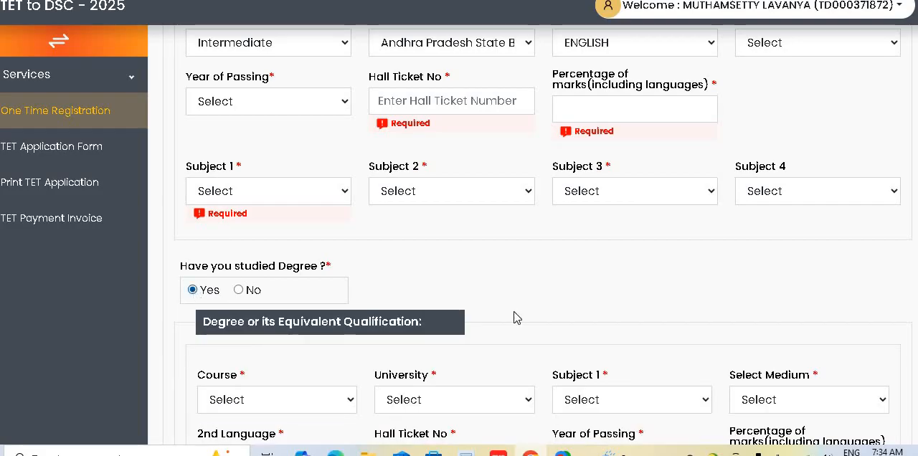
scroll(524, 326, "down", 2)
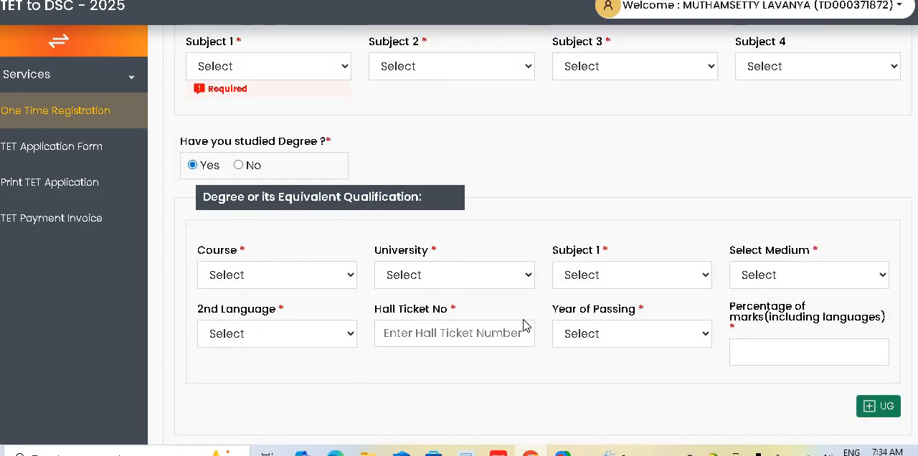
left_click(351, 280)
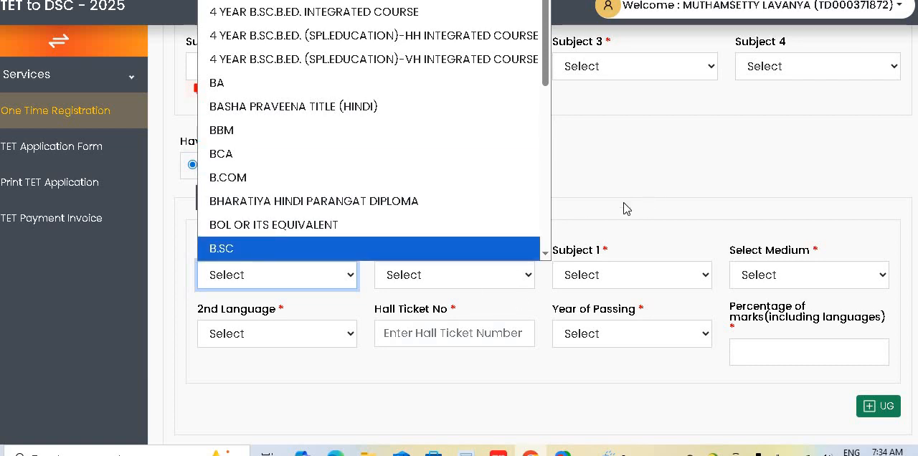
left_click(567, 230)
left_click(528, 278)
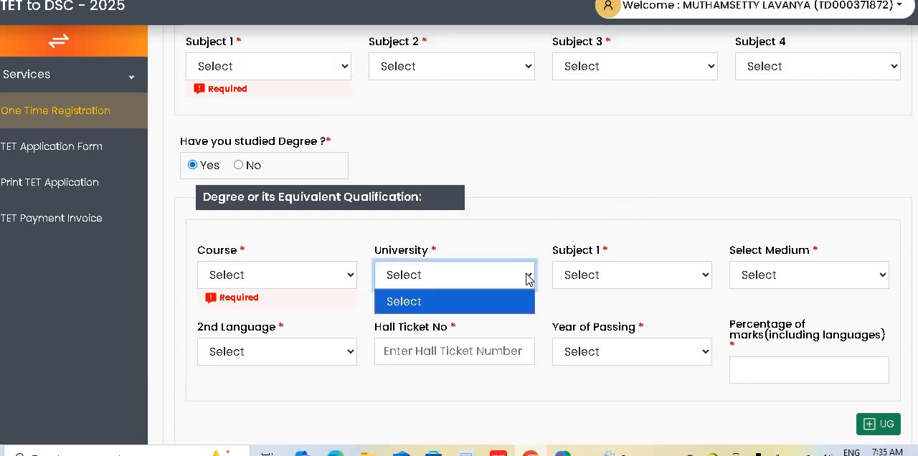
left_click(352, 279)
left_click(352, 279)
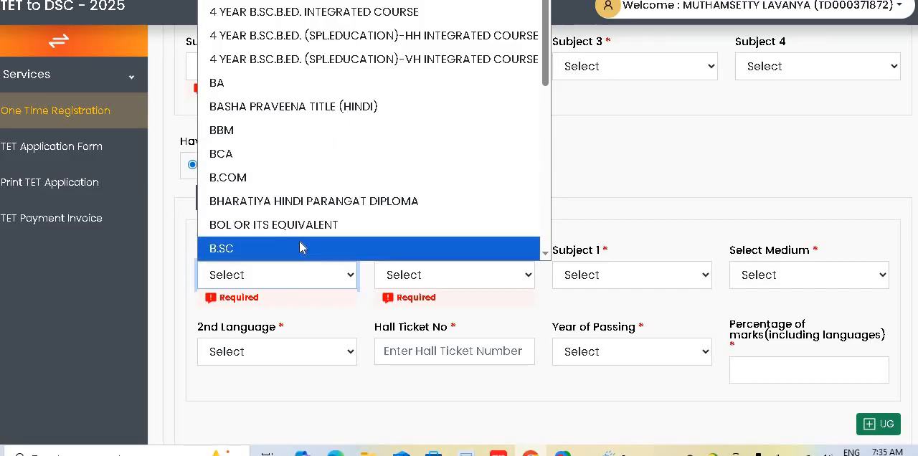
left_click(299, 248)
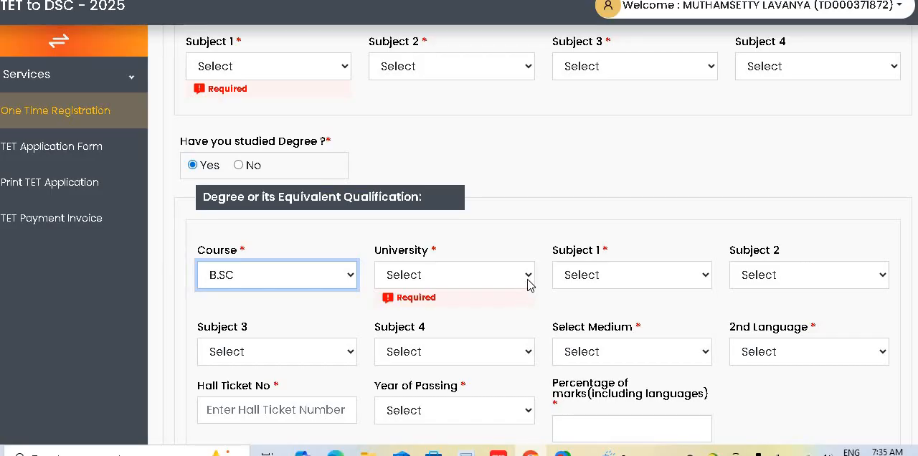
Step: Set the degree's university to SRI VENKATESWARA UNIVERSITY
left_click(530, 280)
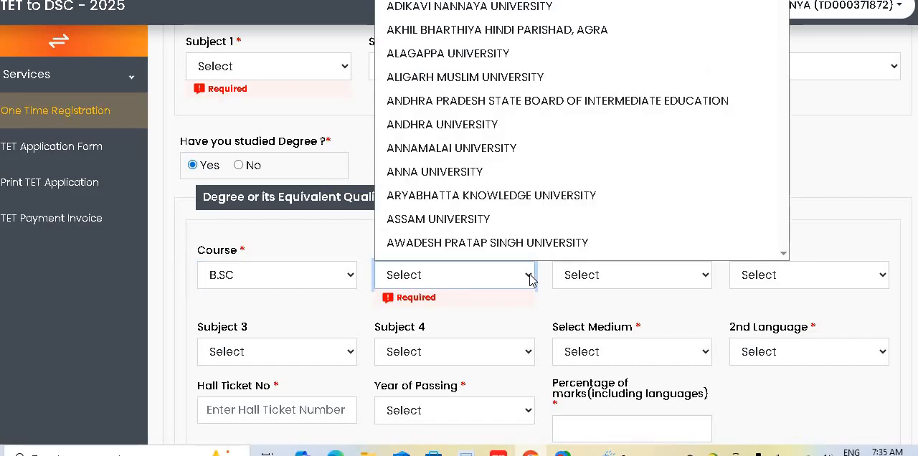
scroll(550, 237, "down", 20)
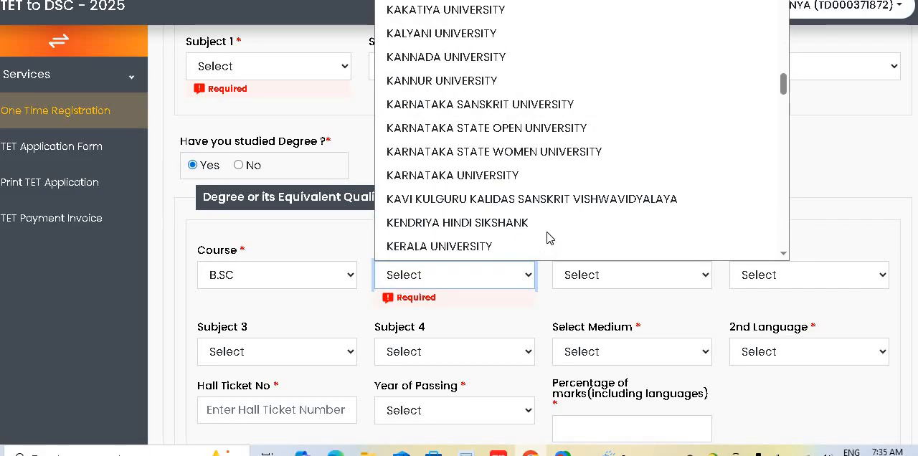
scroll(549, 238, "down", 3)
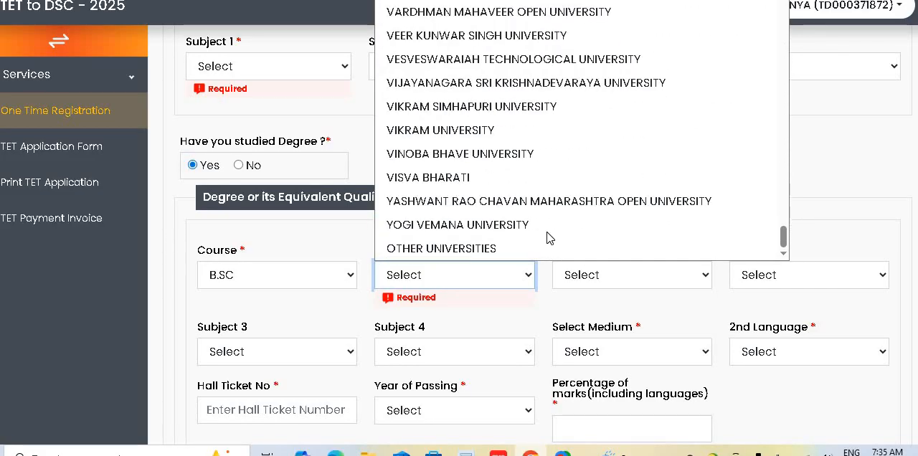
scroll(550, 237, "up", 15)
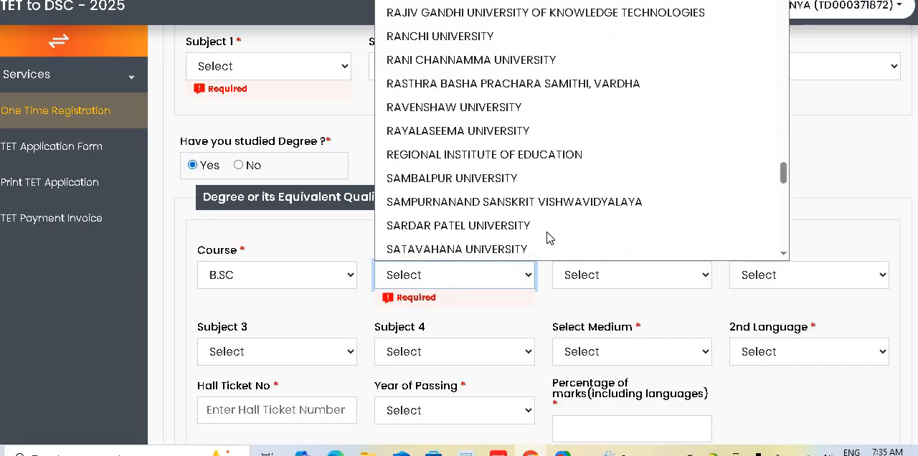
scroll(549, 237, "down", 3)
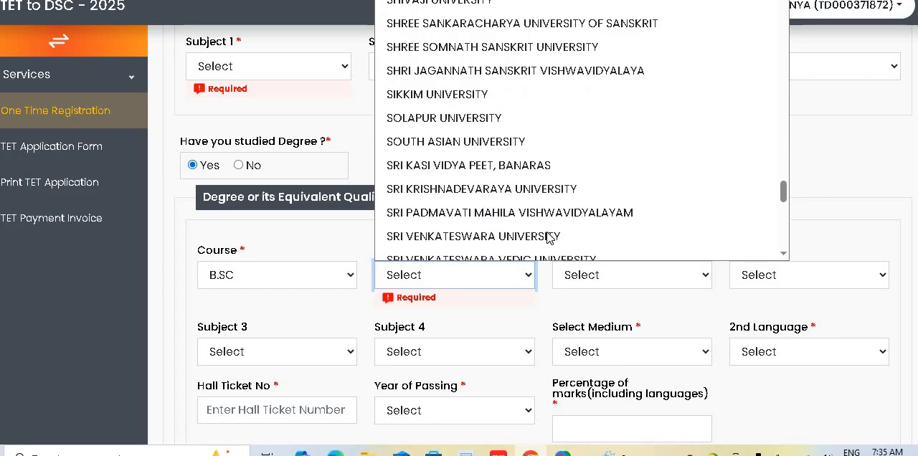
scroll(549, 237, "down", 1)
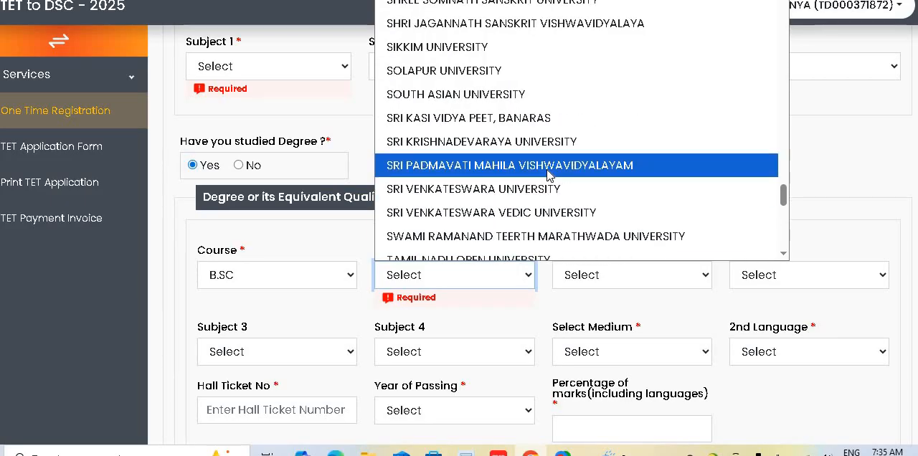
left_click(537, 188)
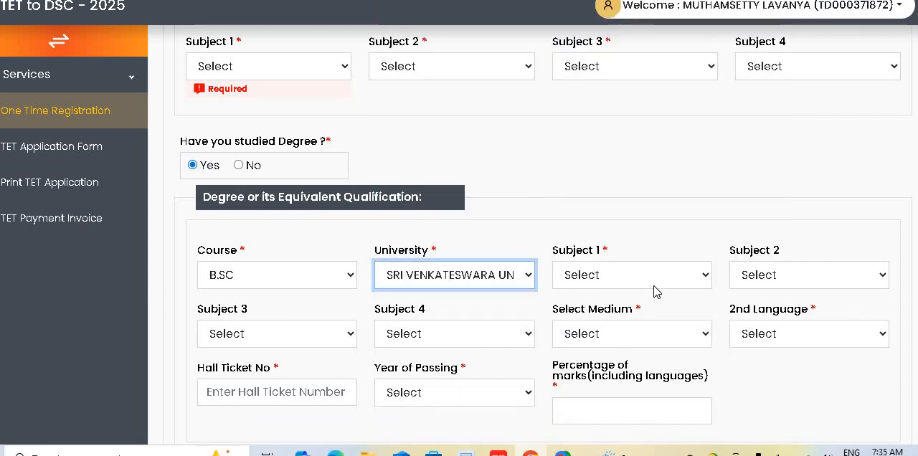
Step: Look through the degree's Subject 1 and year of passing choices and its hall ticket and percentage fields without filling in any
left_click(707, 278)
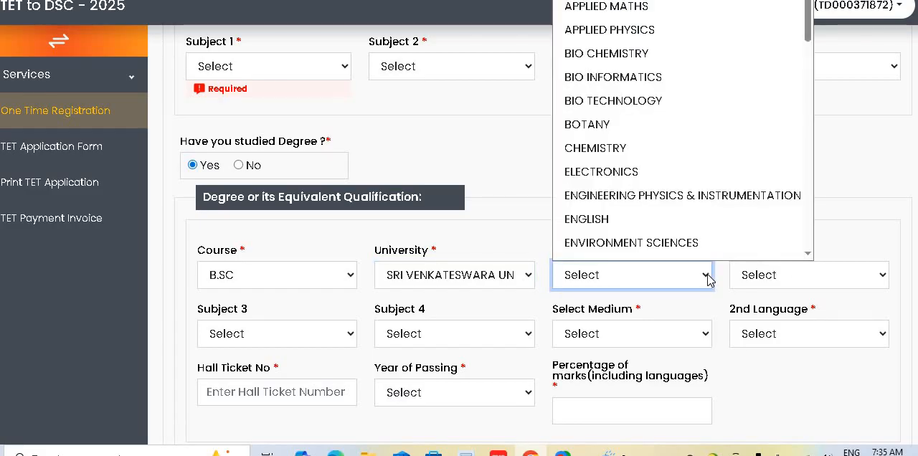
scroll(703, 227, "down", 8)
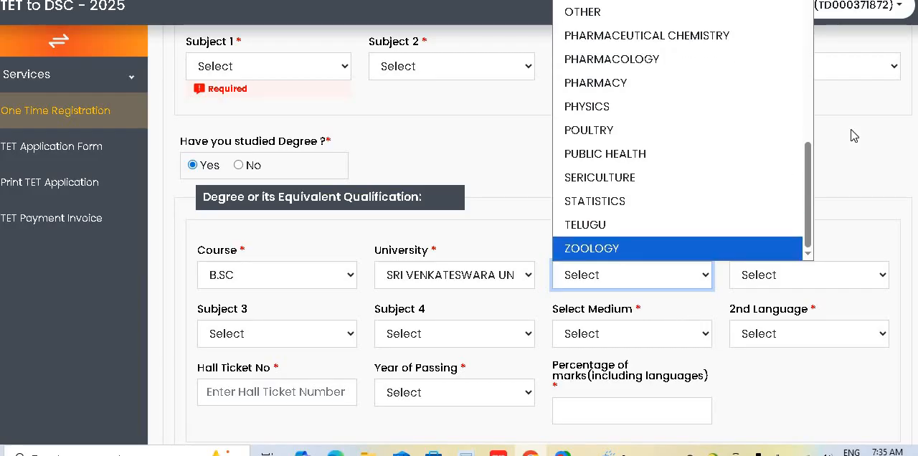
key("s")
left_click(860, 213)
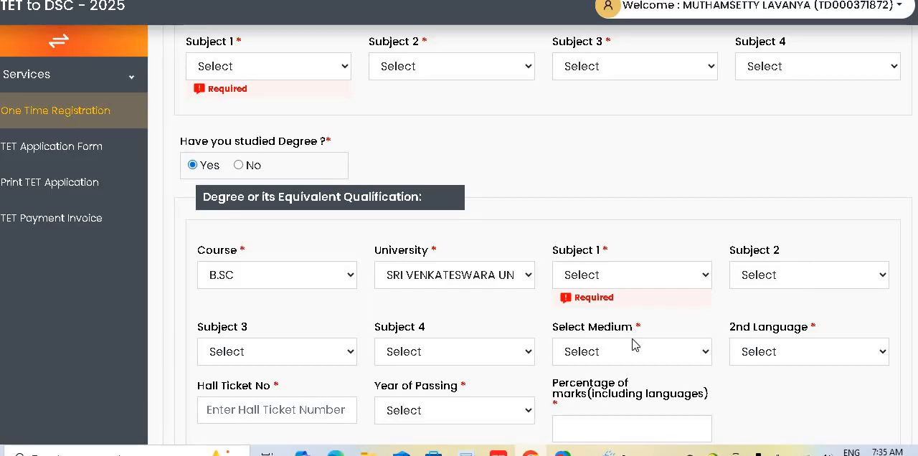
scroll(635, 344, "down", 1)
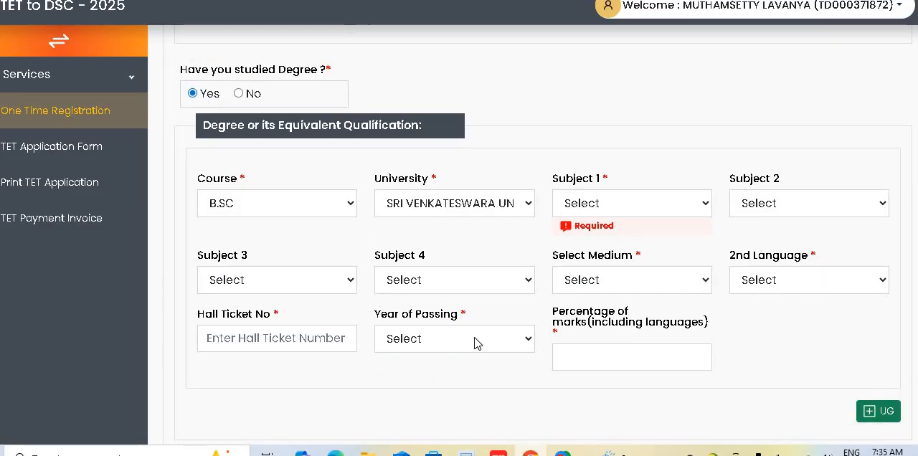
left_click(327, 343)
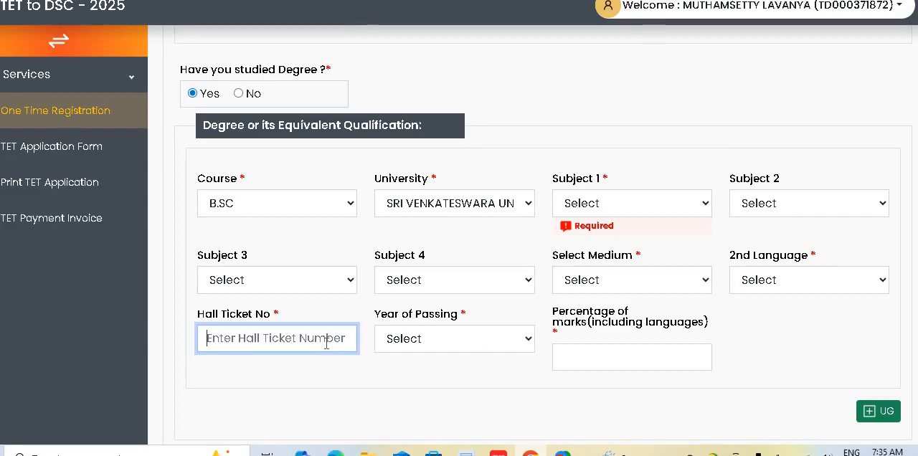
left_click(440, 342)
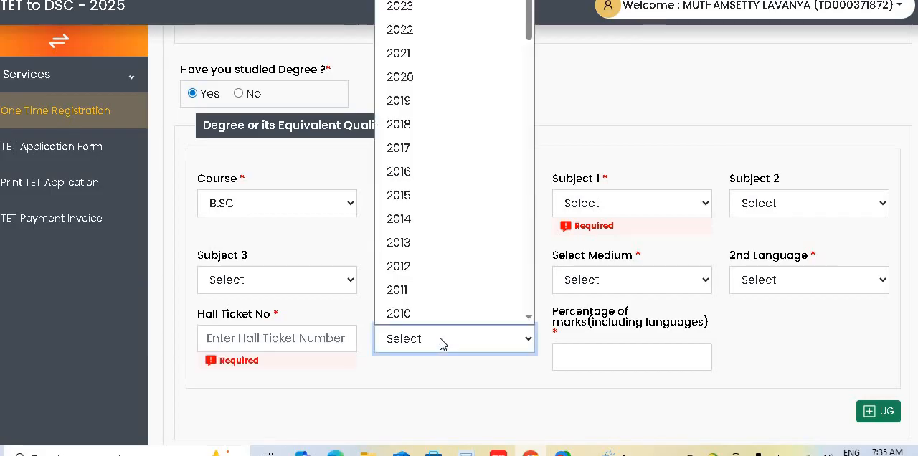
left_click(568, 356)
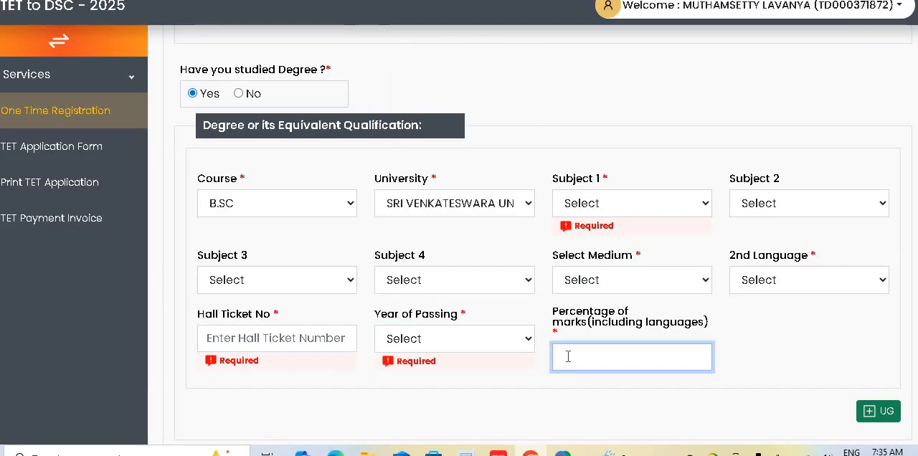
Step: Answer Yes to having studied PG and bring up the Post Graduation fields
scroll(567, 401, "down", 3)
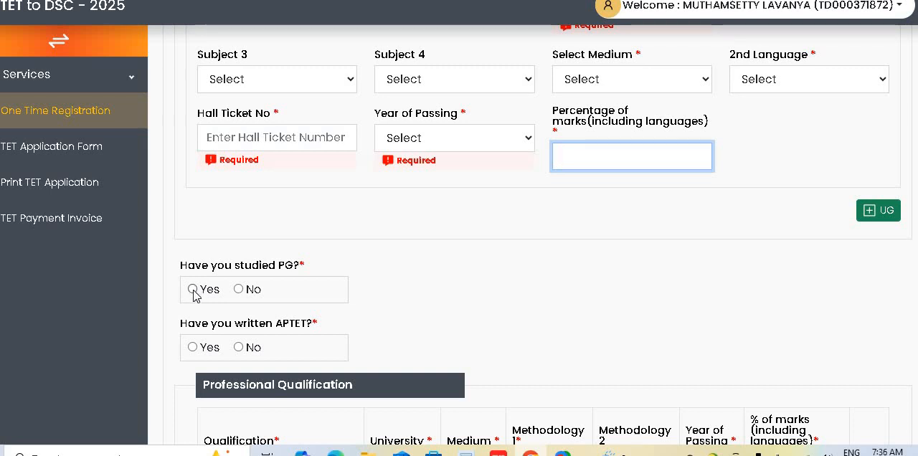
left_click(193, 294)
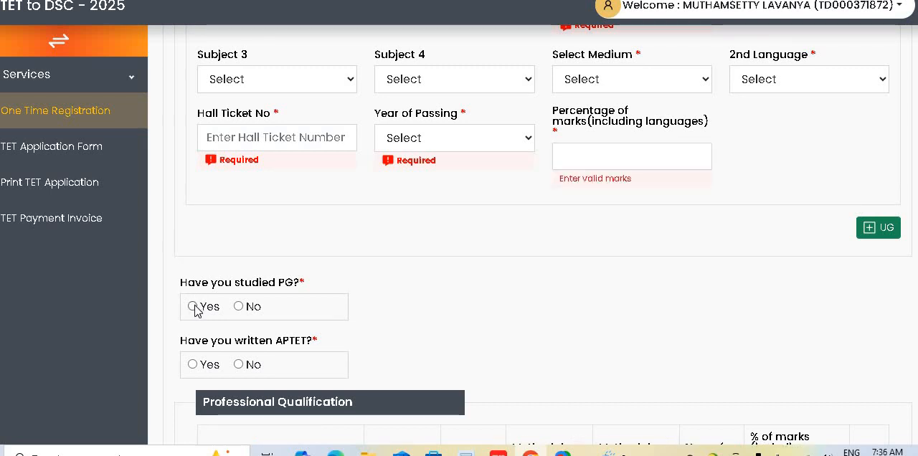
left_click(193, 307)
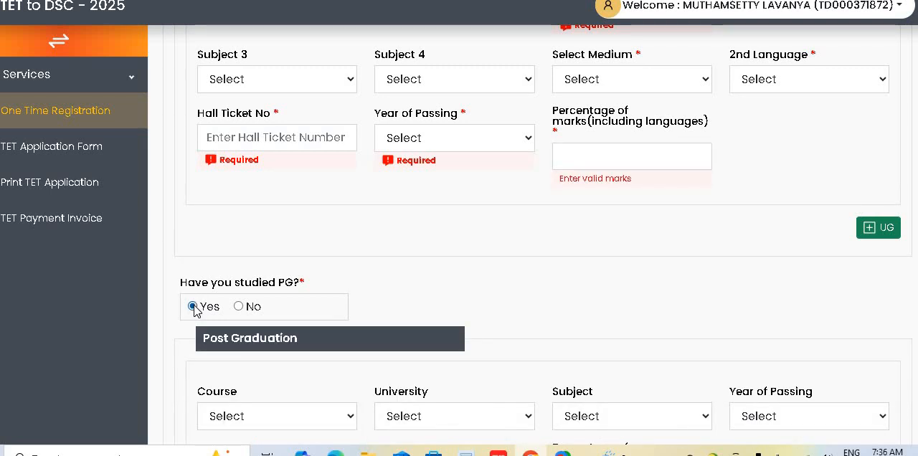
Step: Look through the Post Graduation course, university, subject, year of passing and medium choices and its hall ticket and percentage fields without filling in any
scroll(551, 302, "down", 3)
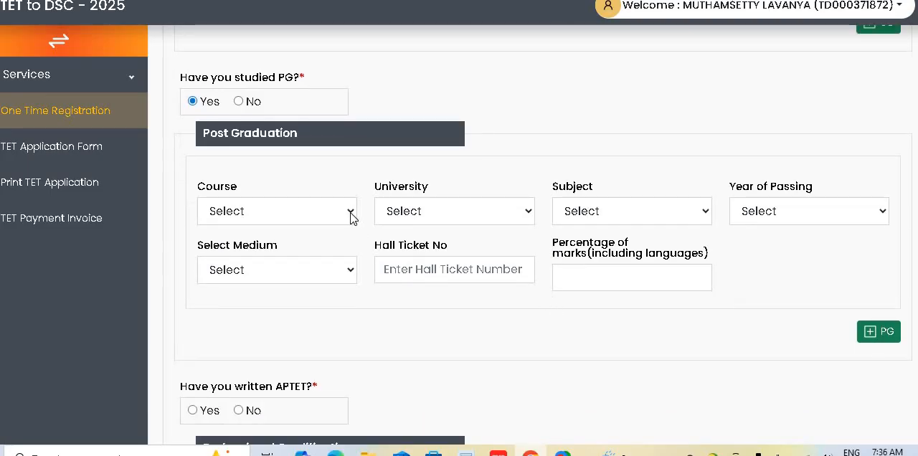
left_click(352, 218)
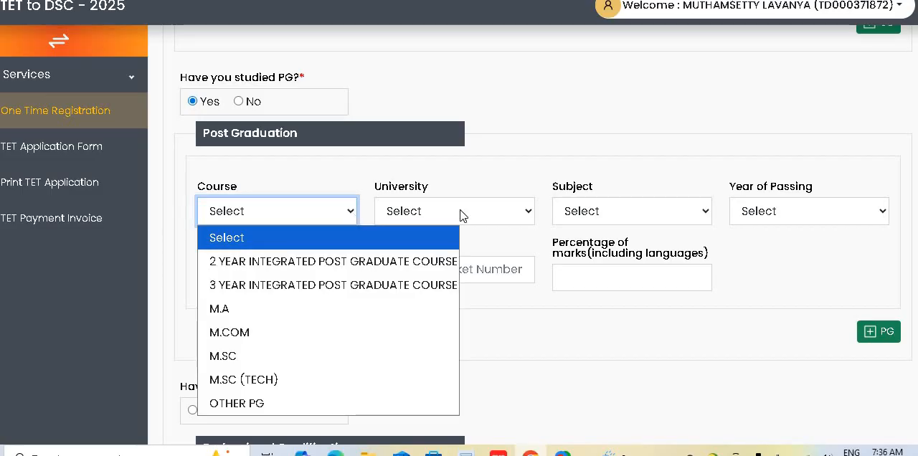
left_click(528, 215)
left_click(528, 215)
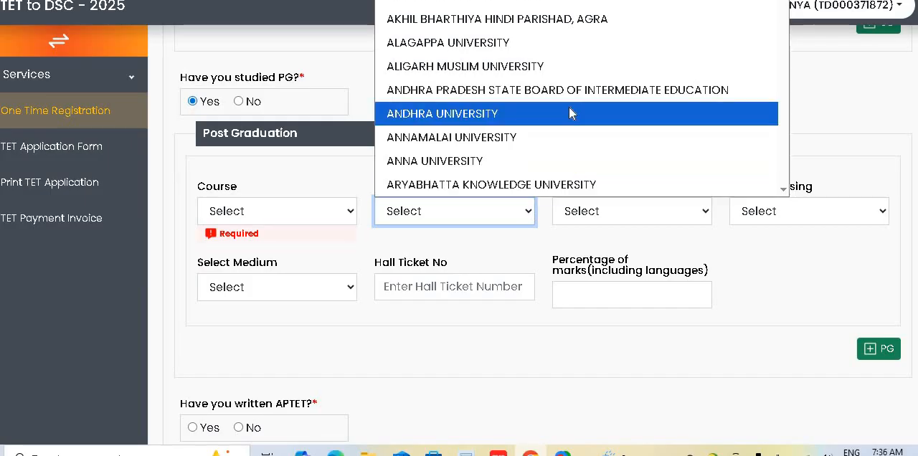
scroll(569, 113, "down", 7)
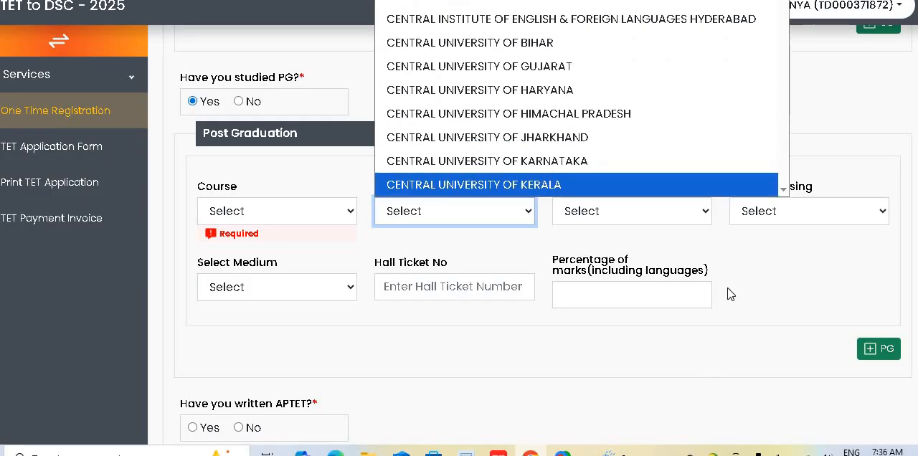
left_click(731, 260)
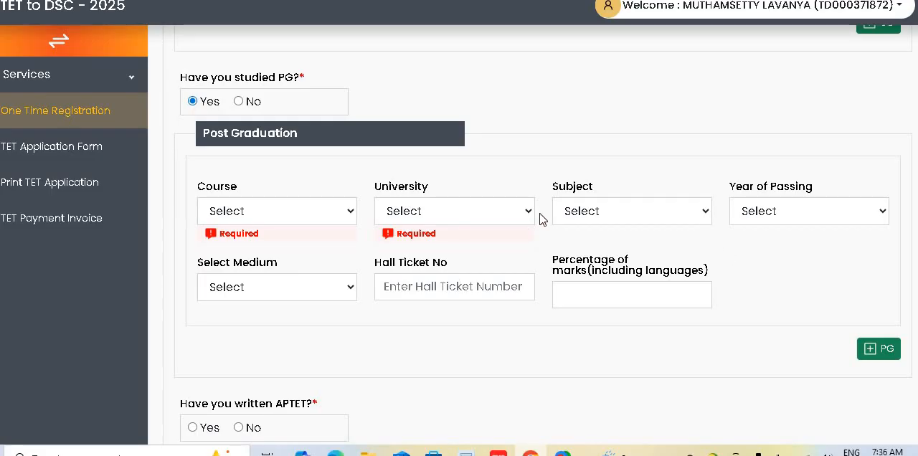
left_click(623, 217)
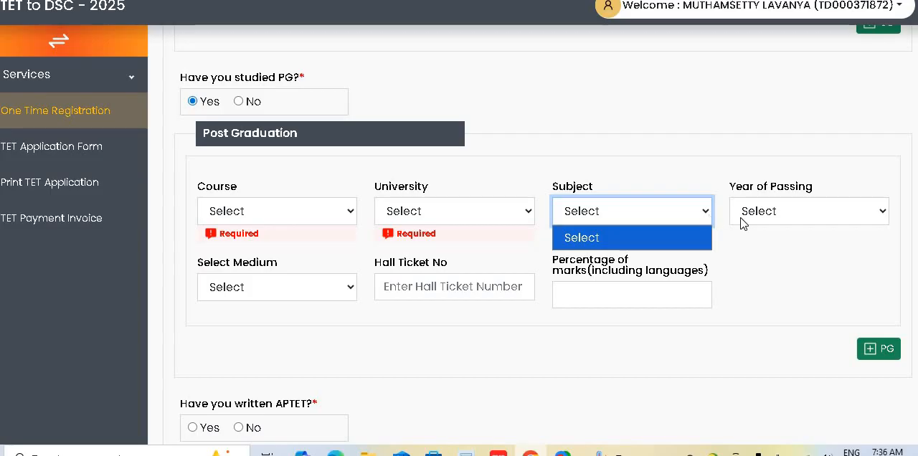
left_click(796, 215)
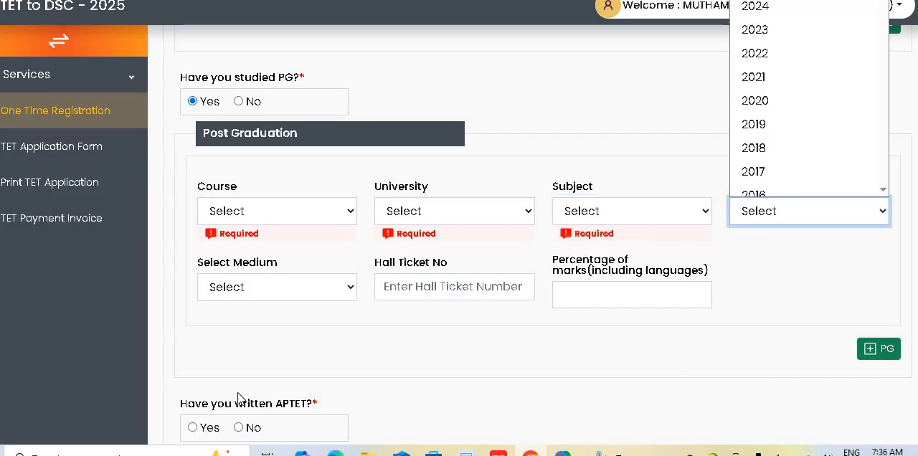
left_click(308, 294)
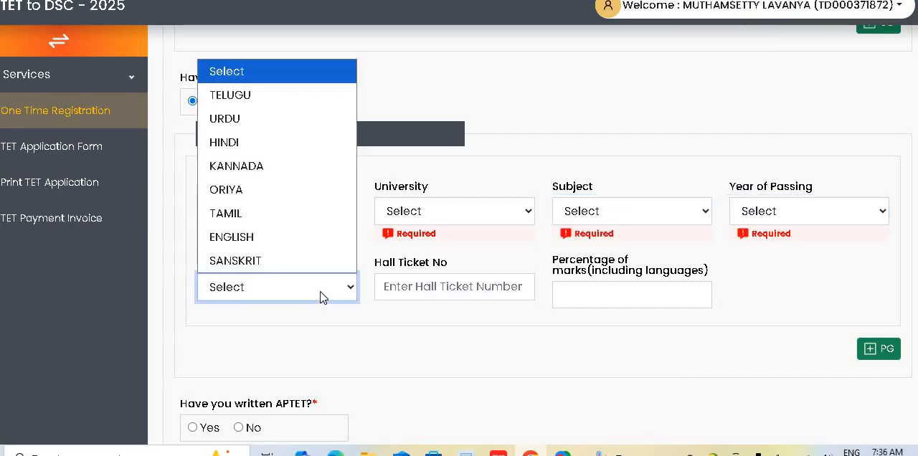
left_click(399, 287)
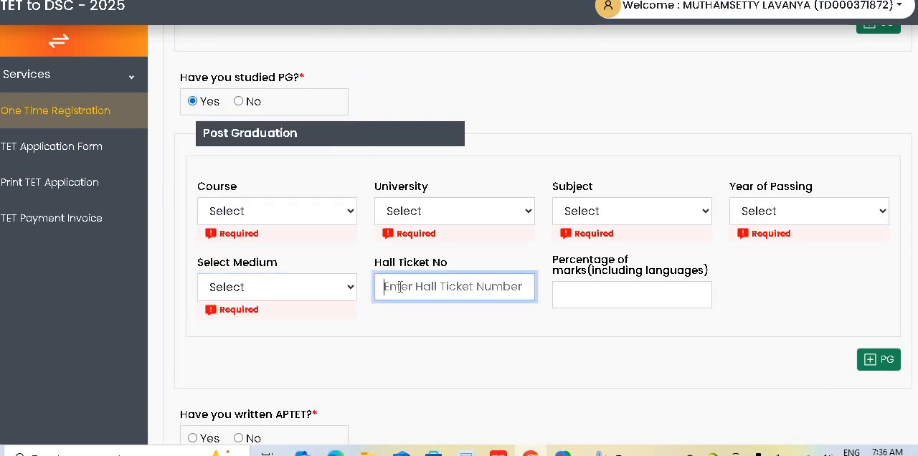
left_click(654, 297)
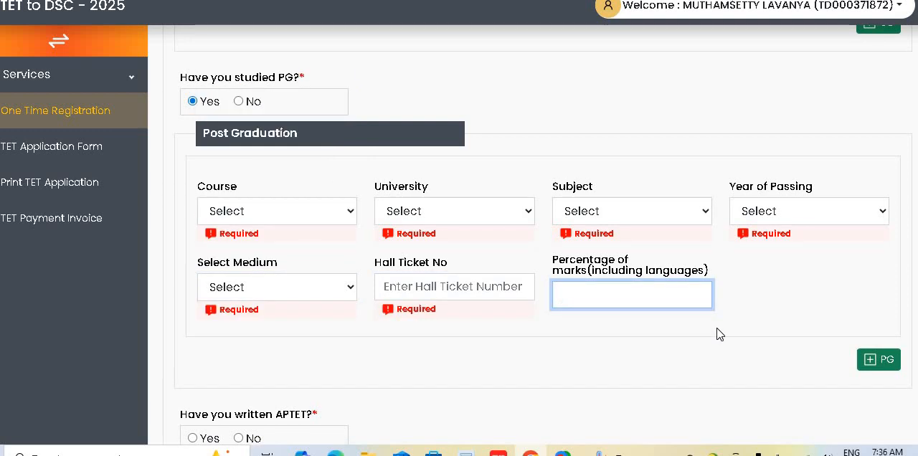
Step: Add another undergraduate entry below the B.SC degree in the Degree or its Equivalent Qualification section
scroll(725, 332, "up", 1)
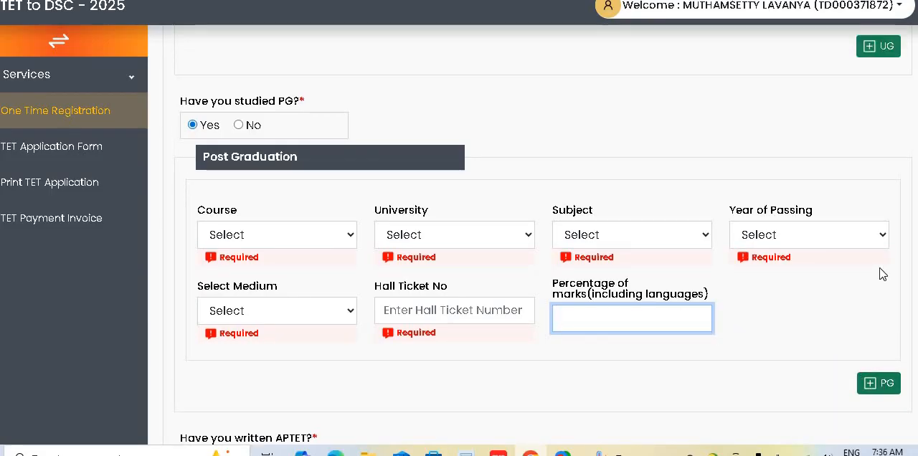
scroll(881, 274, "up", 3)
scroll(882, 274, "up", 1)
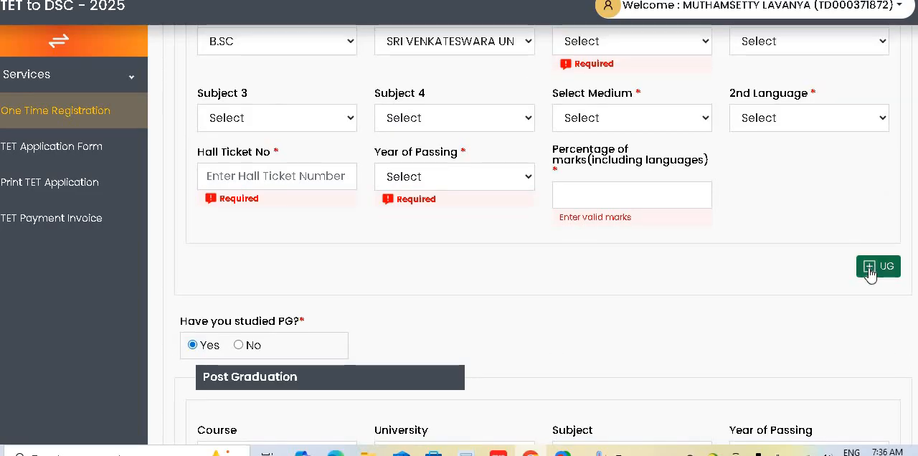
left_click(870, 271)
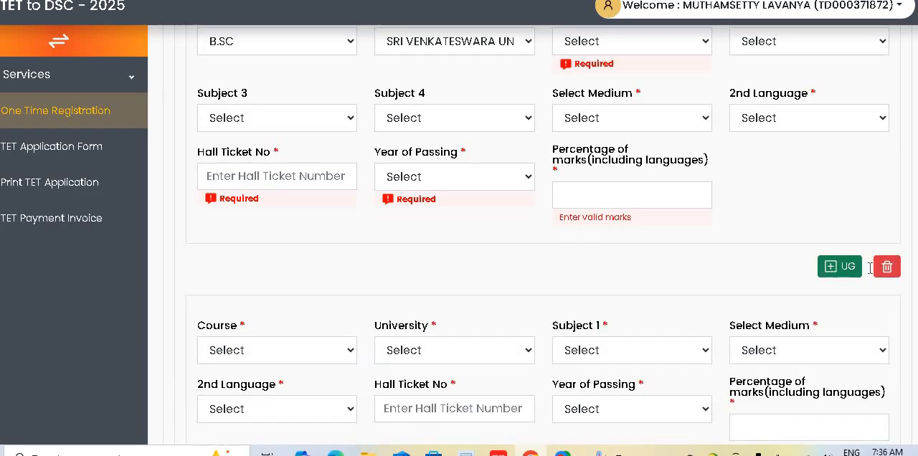
Step: Try Yes for having written APTET to see the TET details fields, and set the answer to No
scroll(679, 349, "down", 4)
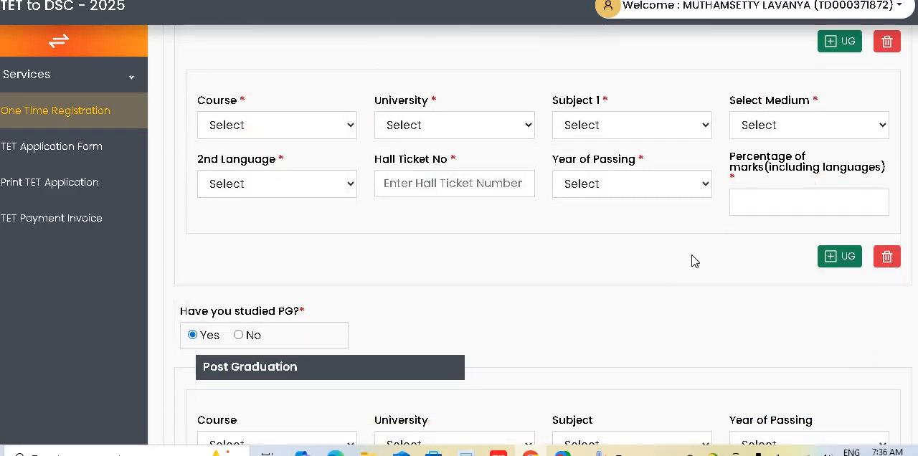
scroll(631, 246, "down", 5)
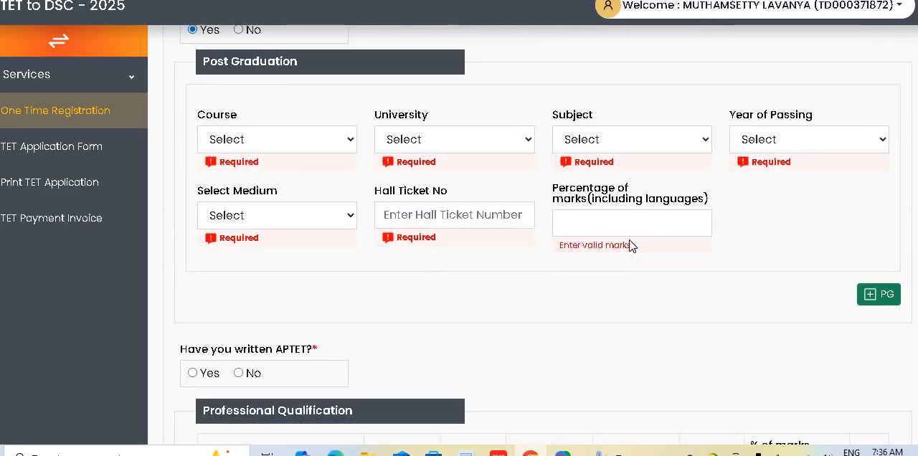
scroll(631, 246, "down", 3)
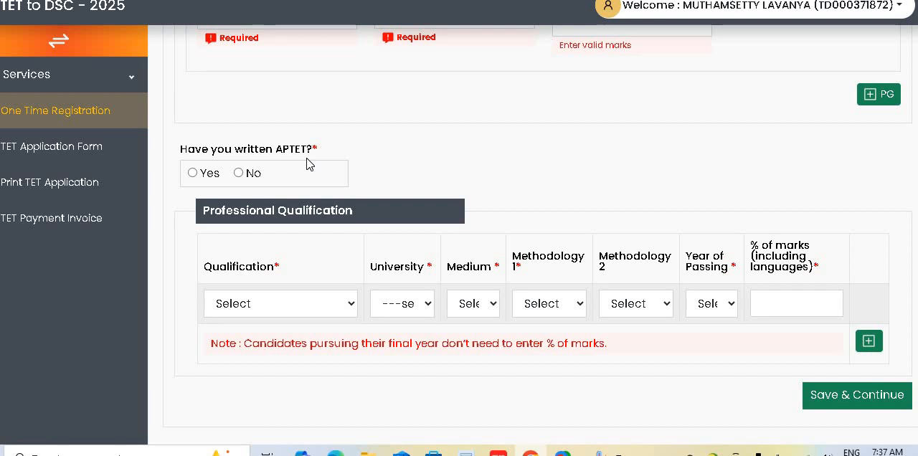
left_click(192, 173)
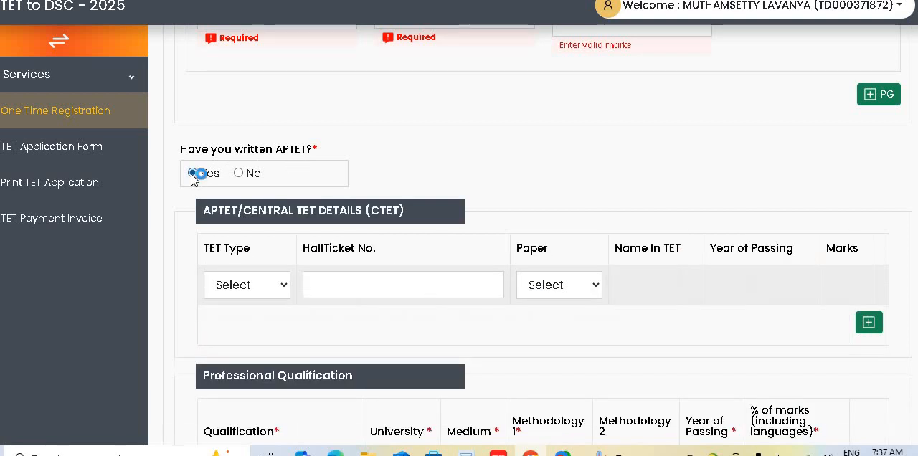
left_click(239, 173)
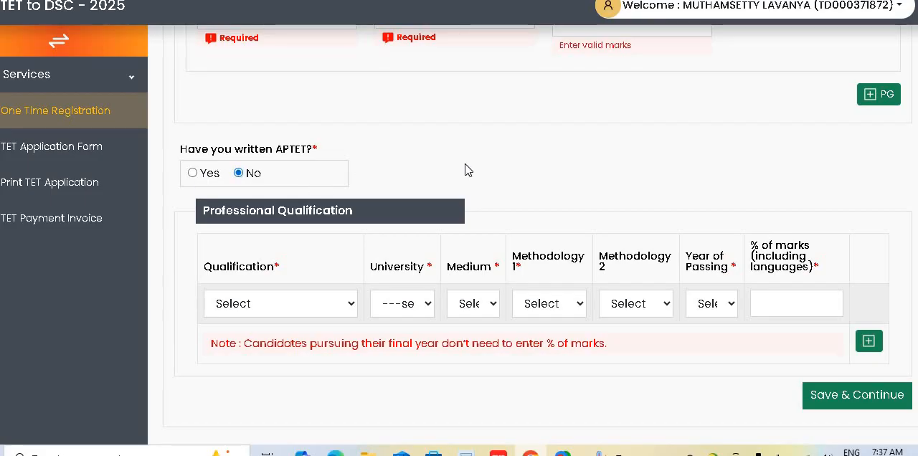
Step: Set the qualification in the Professional Qualification table to B.ED
left_click(351, 304)
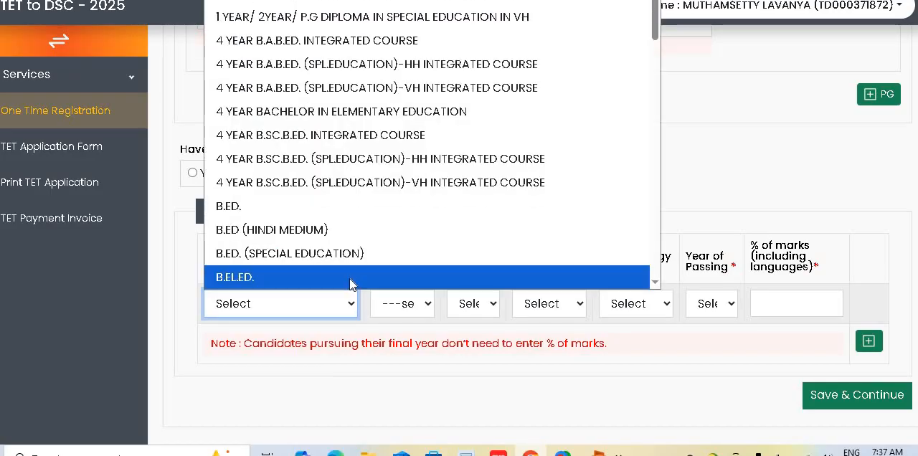
left_click(374, 210)
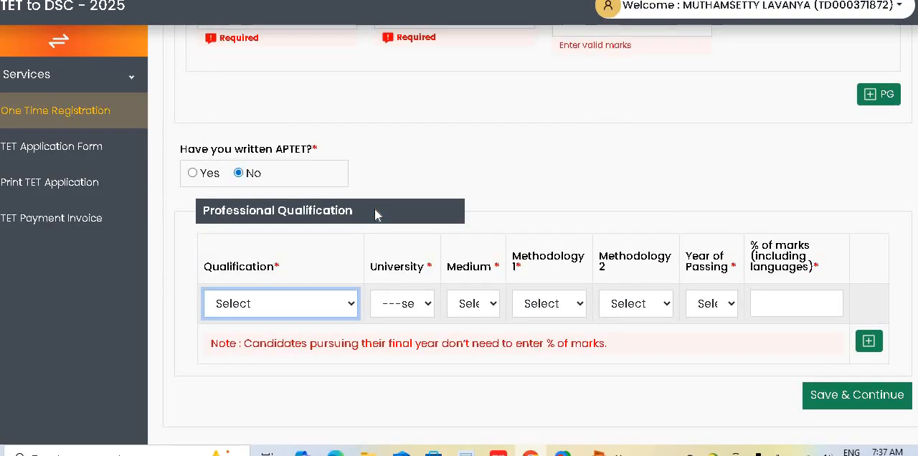
Step: Look through the B.ED. row's university, medium, methodology and year of passing choices and its percentage of marks field without filling in any
left_click(432, 307)
left_click(505, 408)
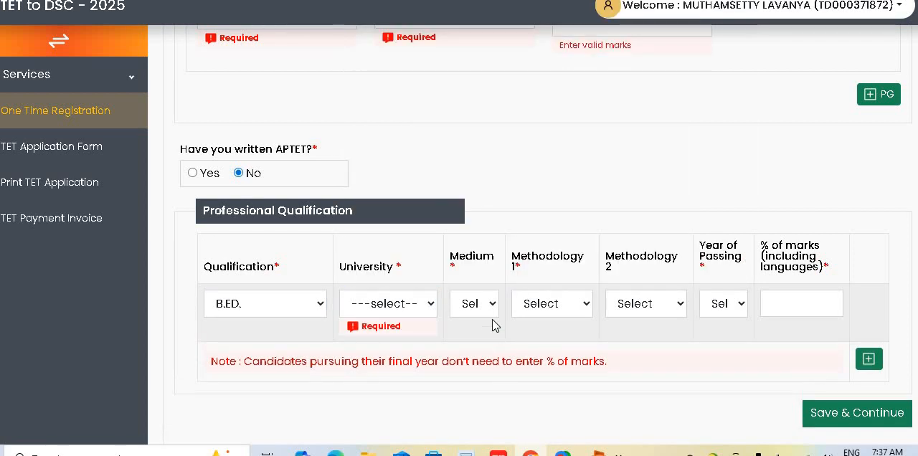
left_click(493, 306)
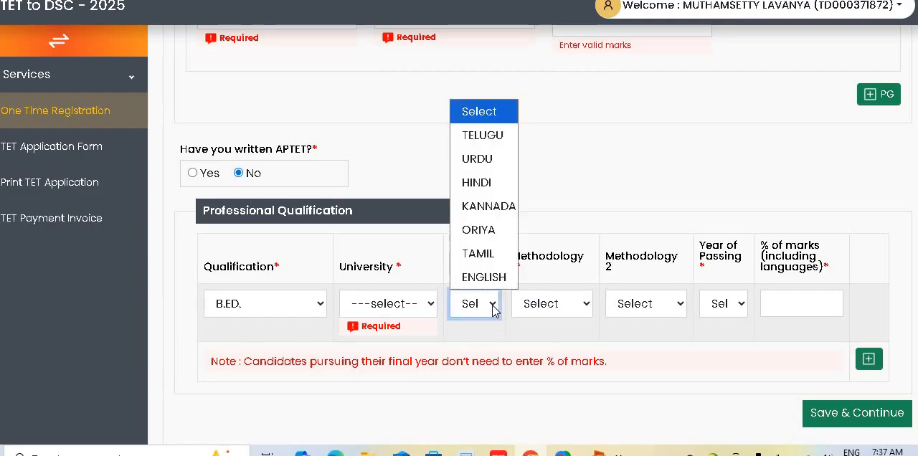
left_click(527, 385)
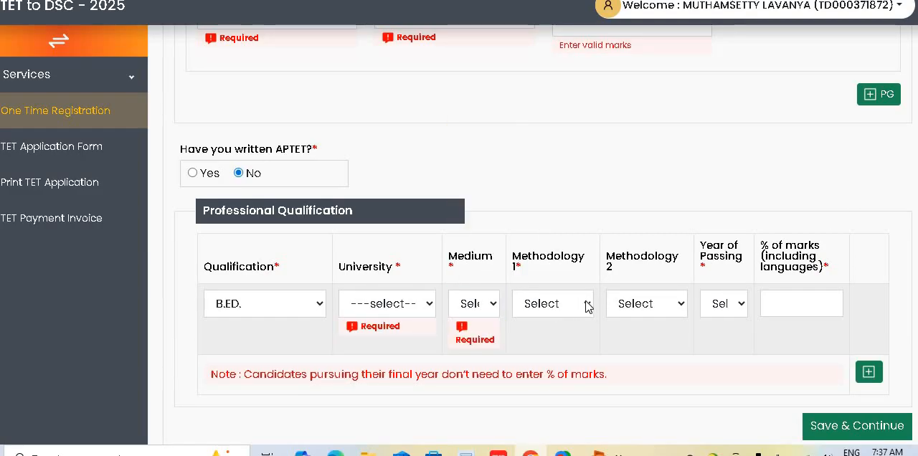
left_click(582, 304)
left_click(601, 404)
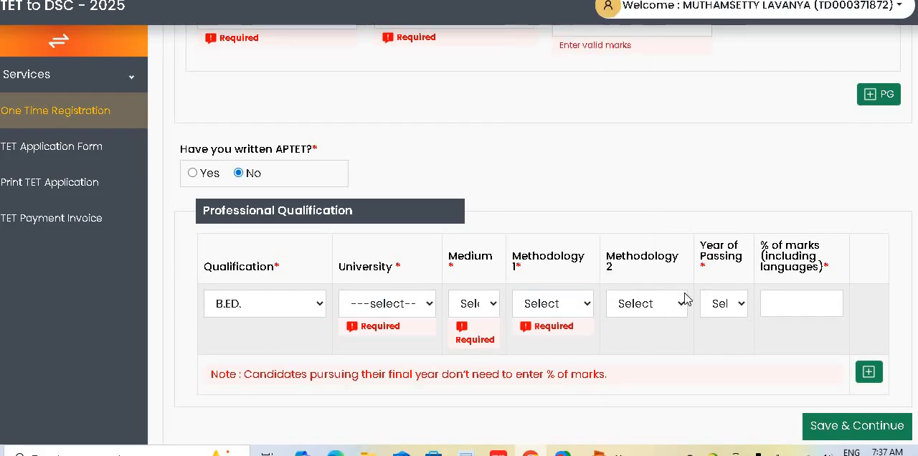
left_click(681, 306)
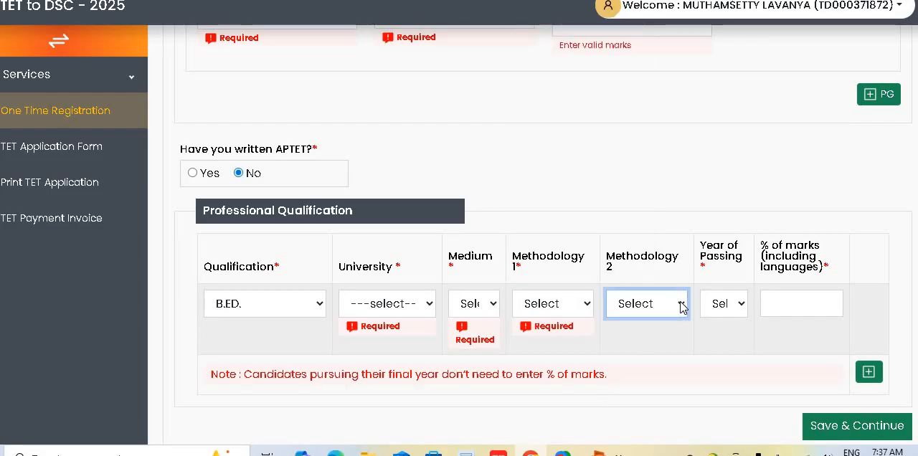
left_click(685, 399)
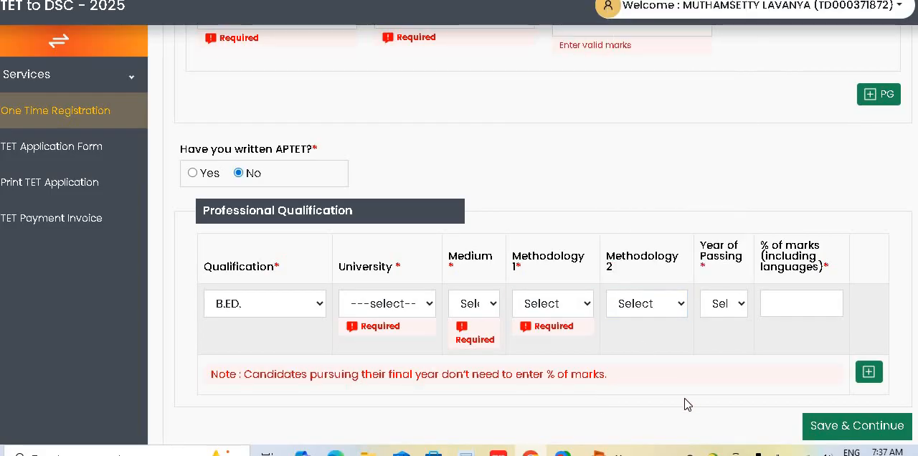
left_click(739, 305)
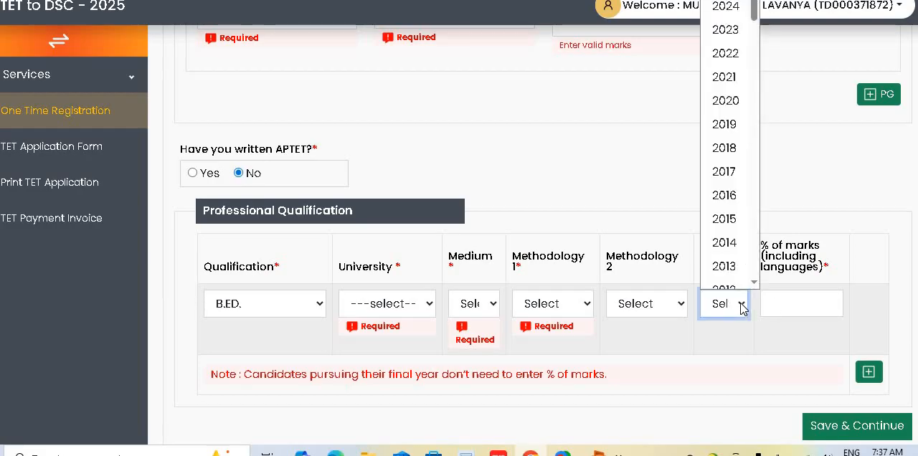
left_click(785, 299)
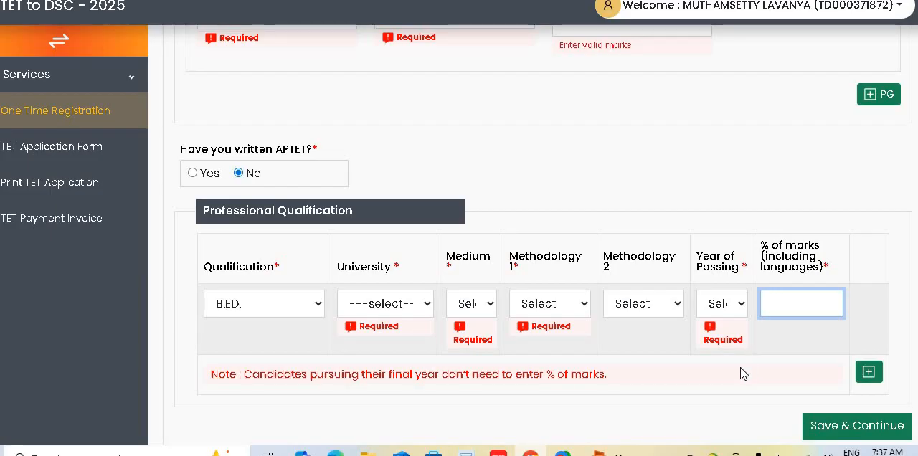
scroll(743, 374, "down", 1)
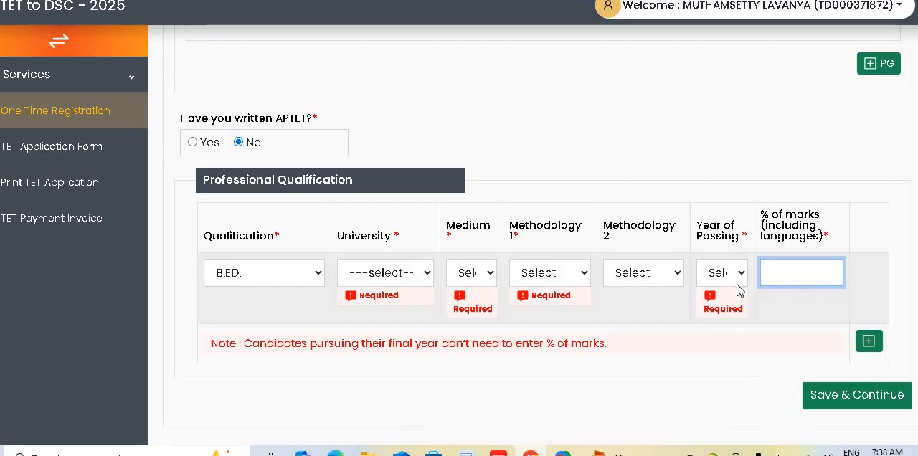
scroll(699, 107, "up", 4)
scroll(699, 108, "up", 15)
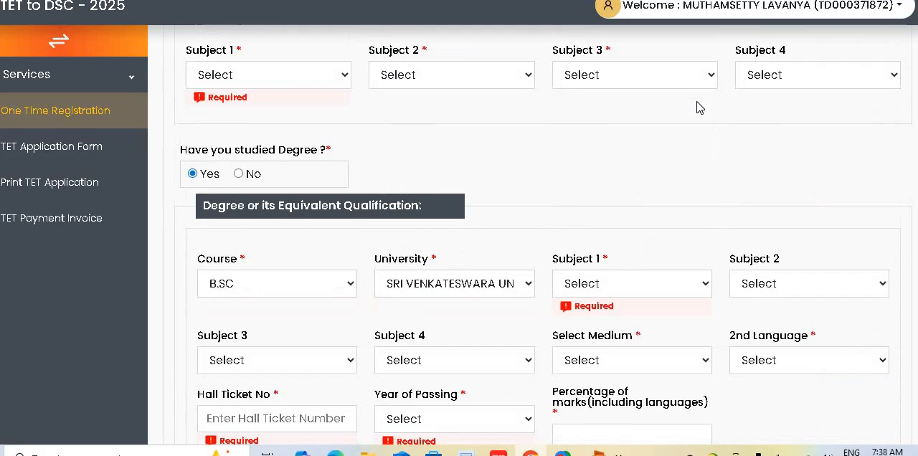
scroll(705, 334, "down", 19)
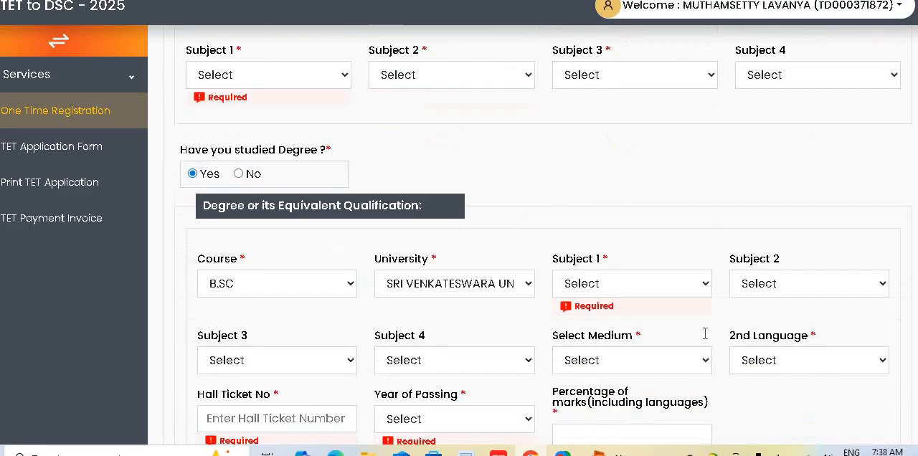